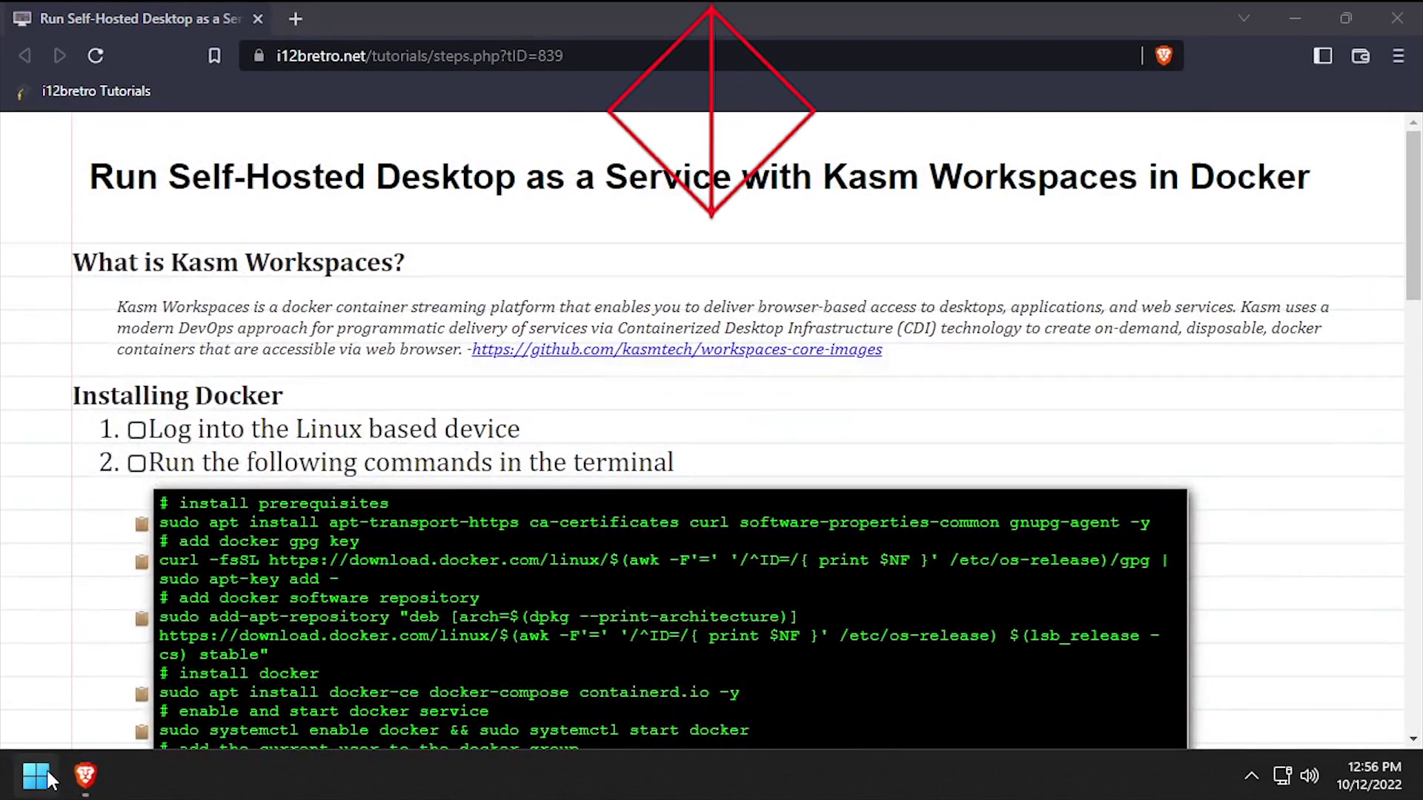
Step: Open an admin Windows Terminal snapped to the right half, with the tutorial filling the left
right_click(46, 772)
click(119, 475)
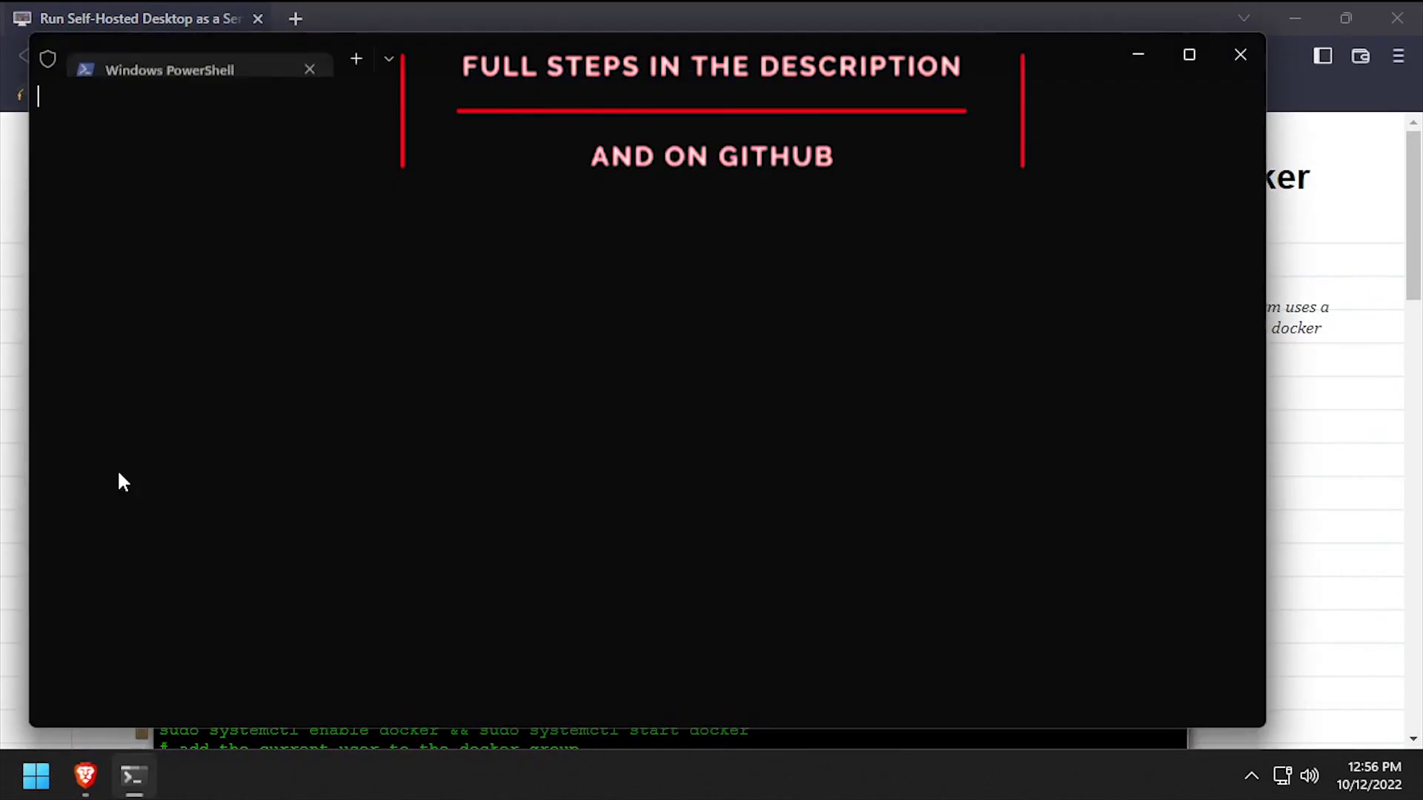
key(super+Right)
key(Return)
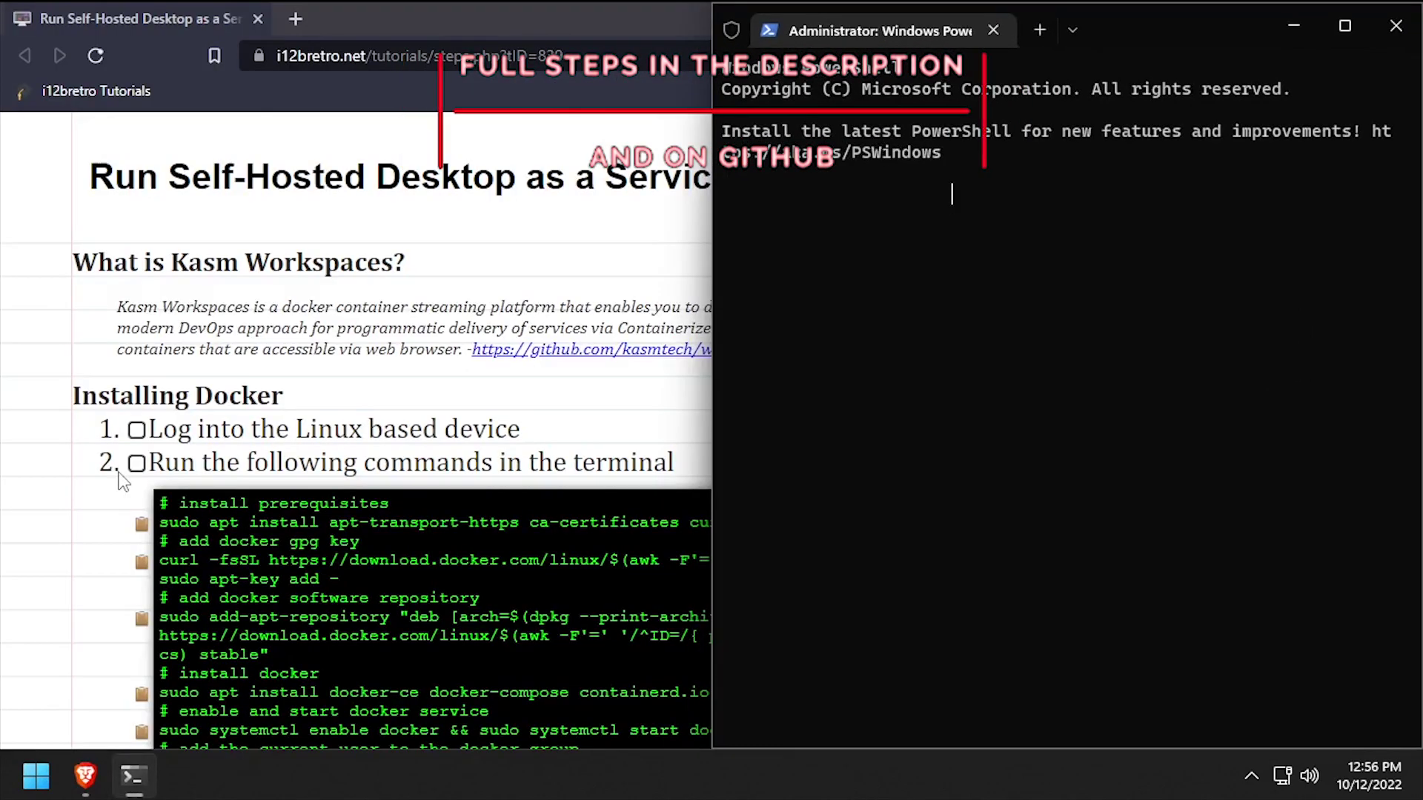
Step: SSH into ubuntuserver.local with the account password and clear the screen
text(ssh i12bretro@ubuntuserver.local)
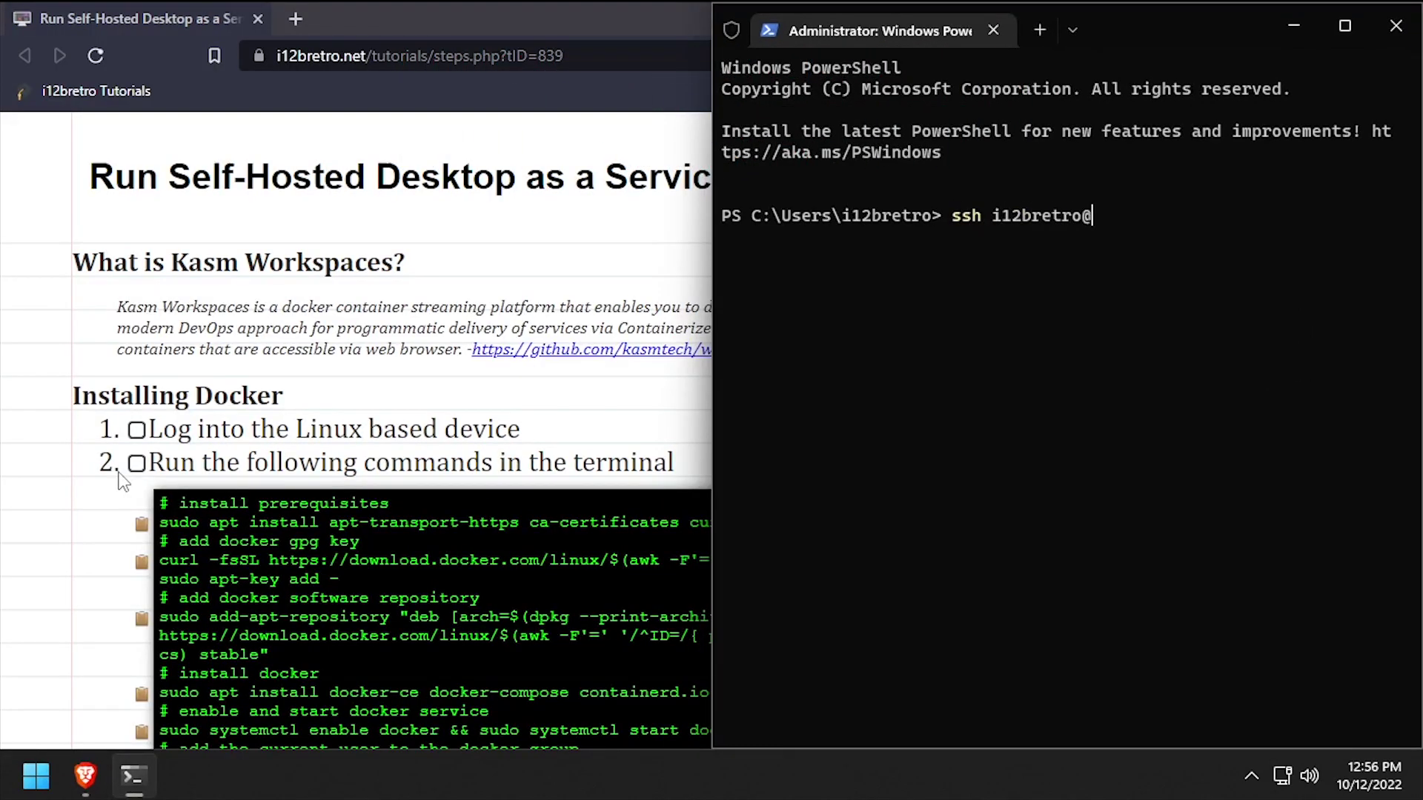
key(Return)
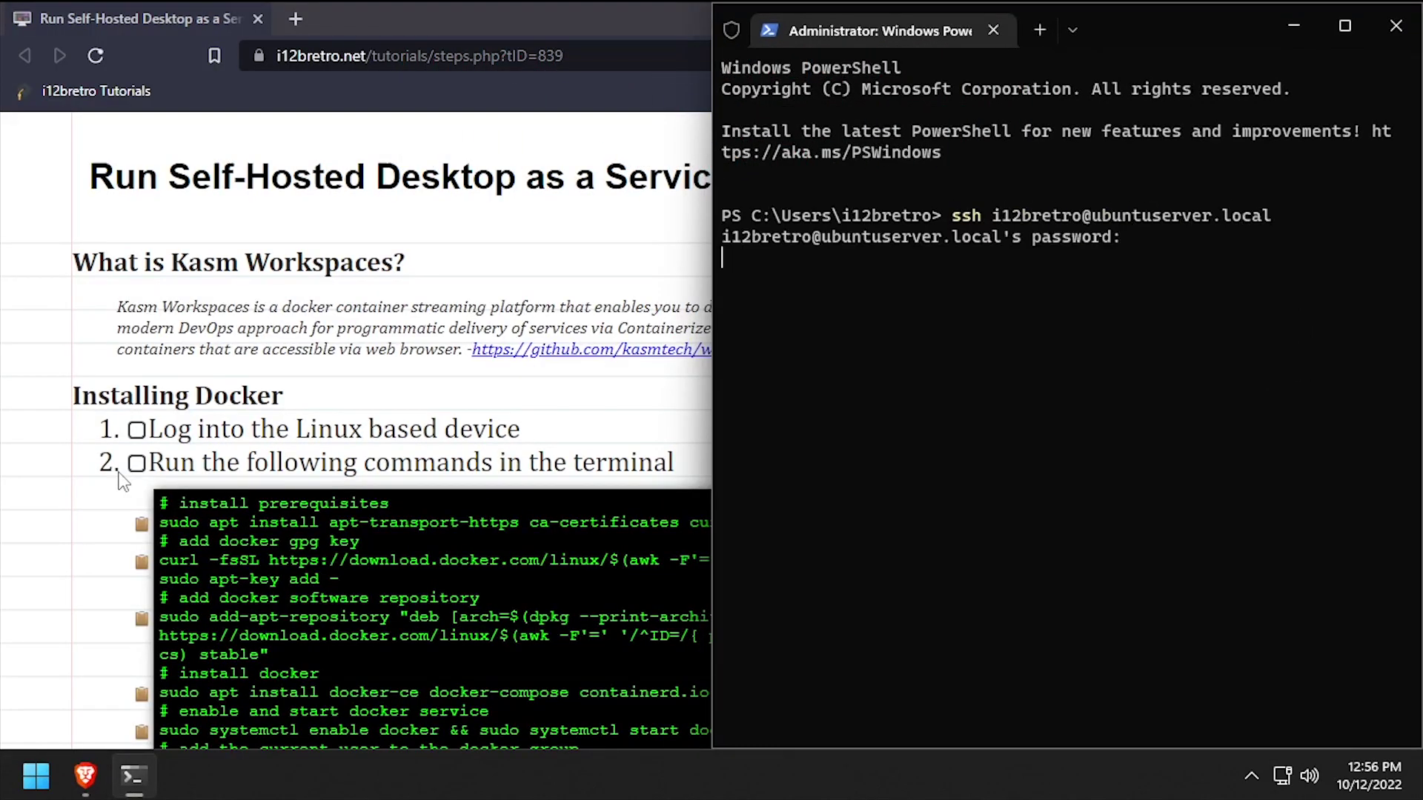
key(Return)
text(clear)
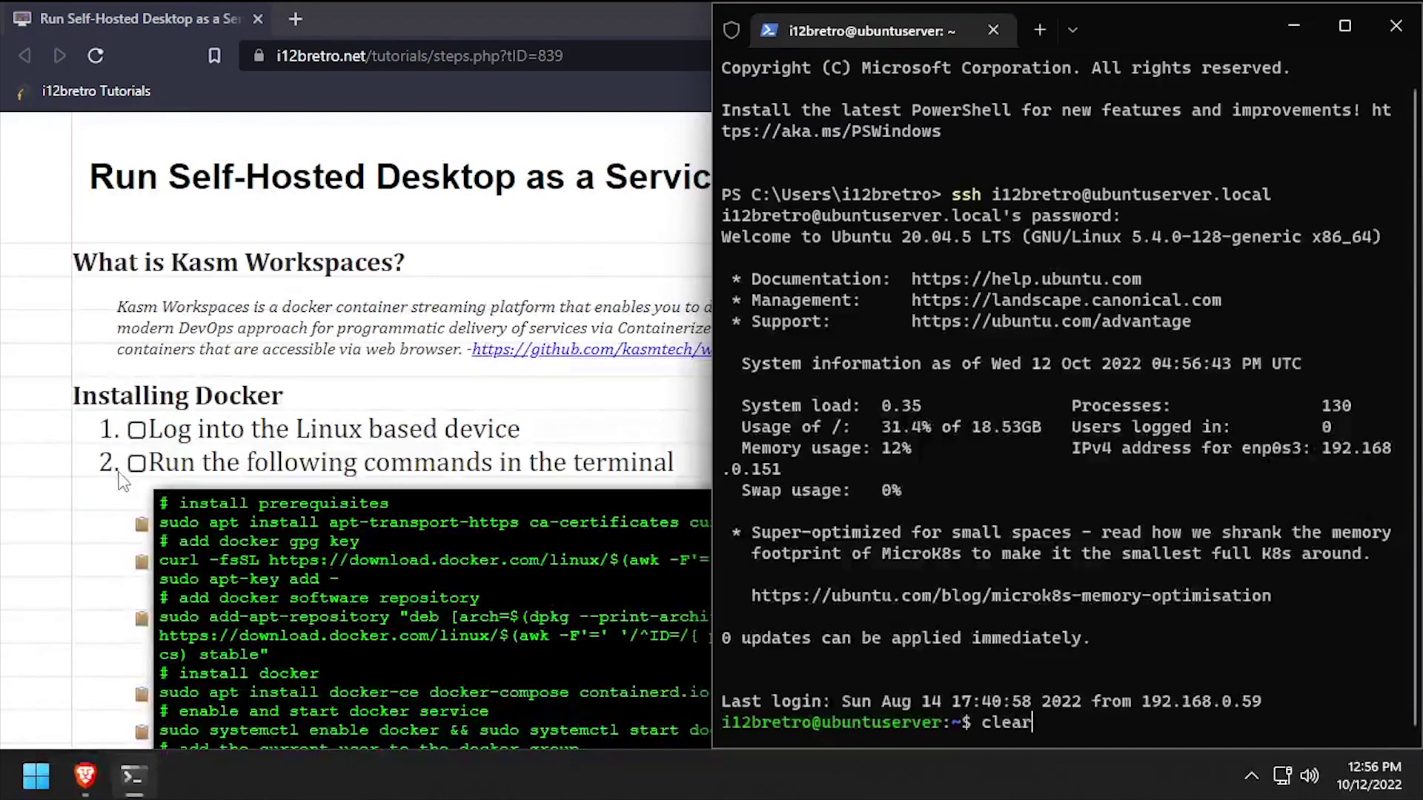
key(Return)
scroll(122, 481, down, 3)
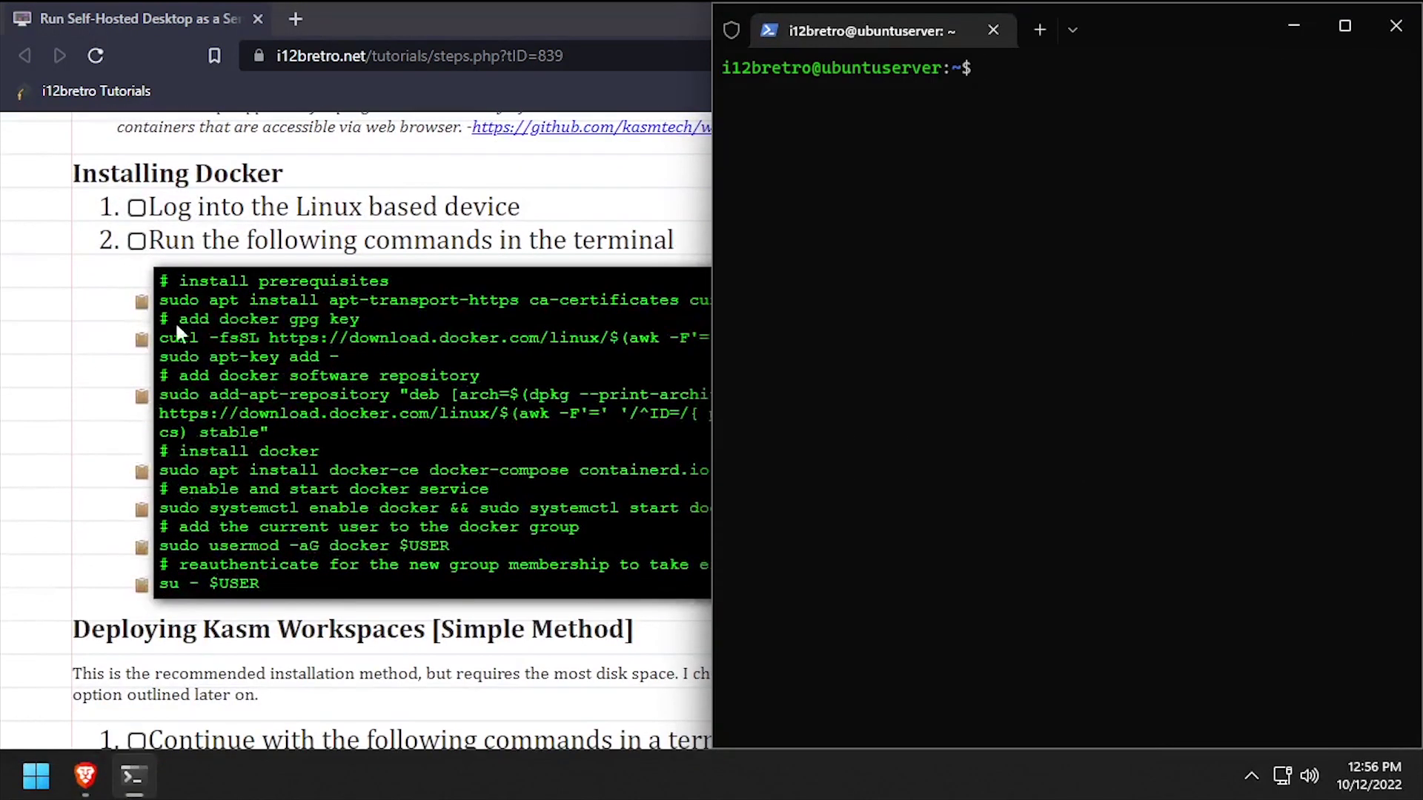
Step: Install the Docker prerequisites, then add Docker's GPG key and apt repository
click(152, 306)
key(alt+Tab)
key(ctrl+v)
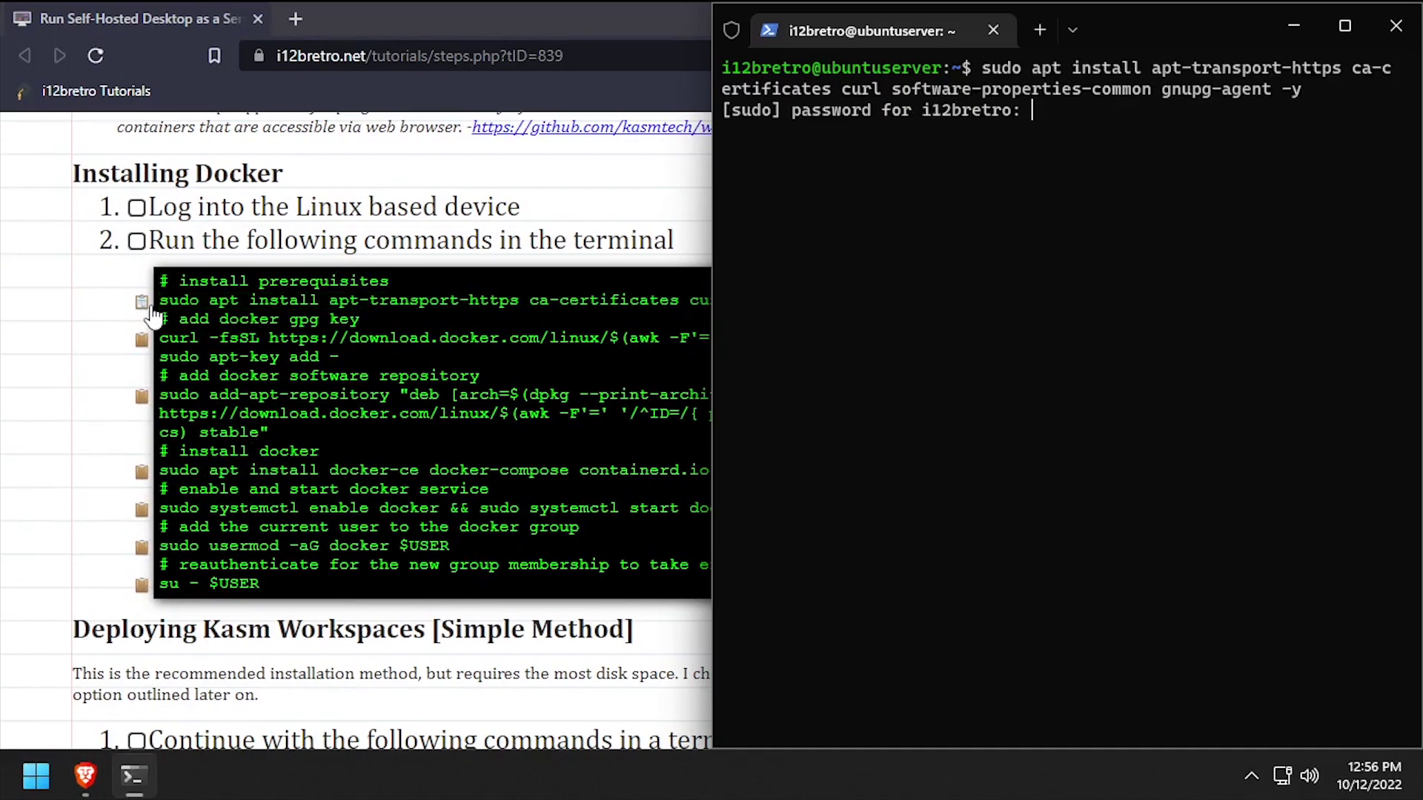
key(Return)
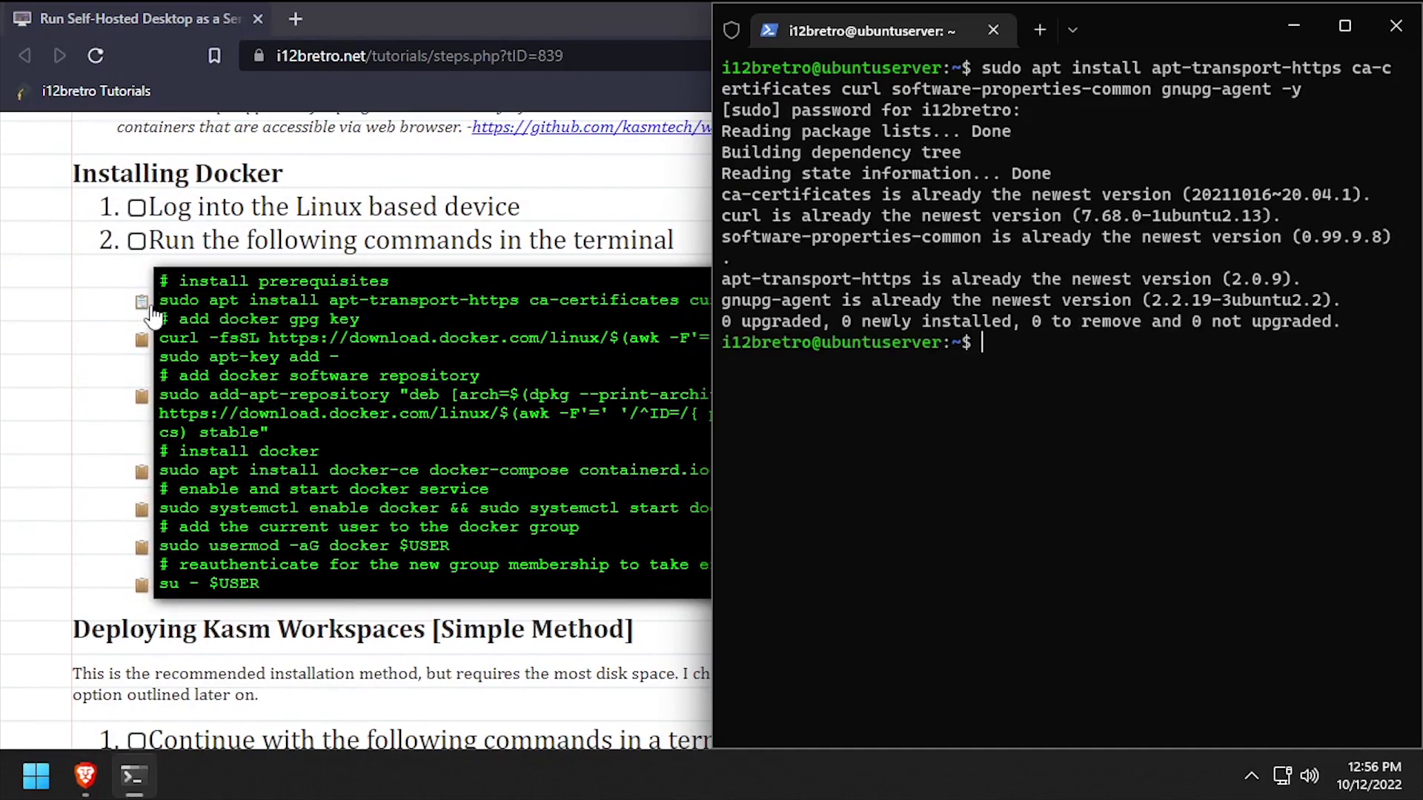
click(141, 340)
key(alt+Tab)
key(ctrl+v)
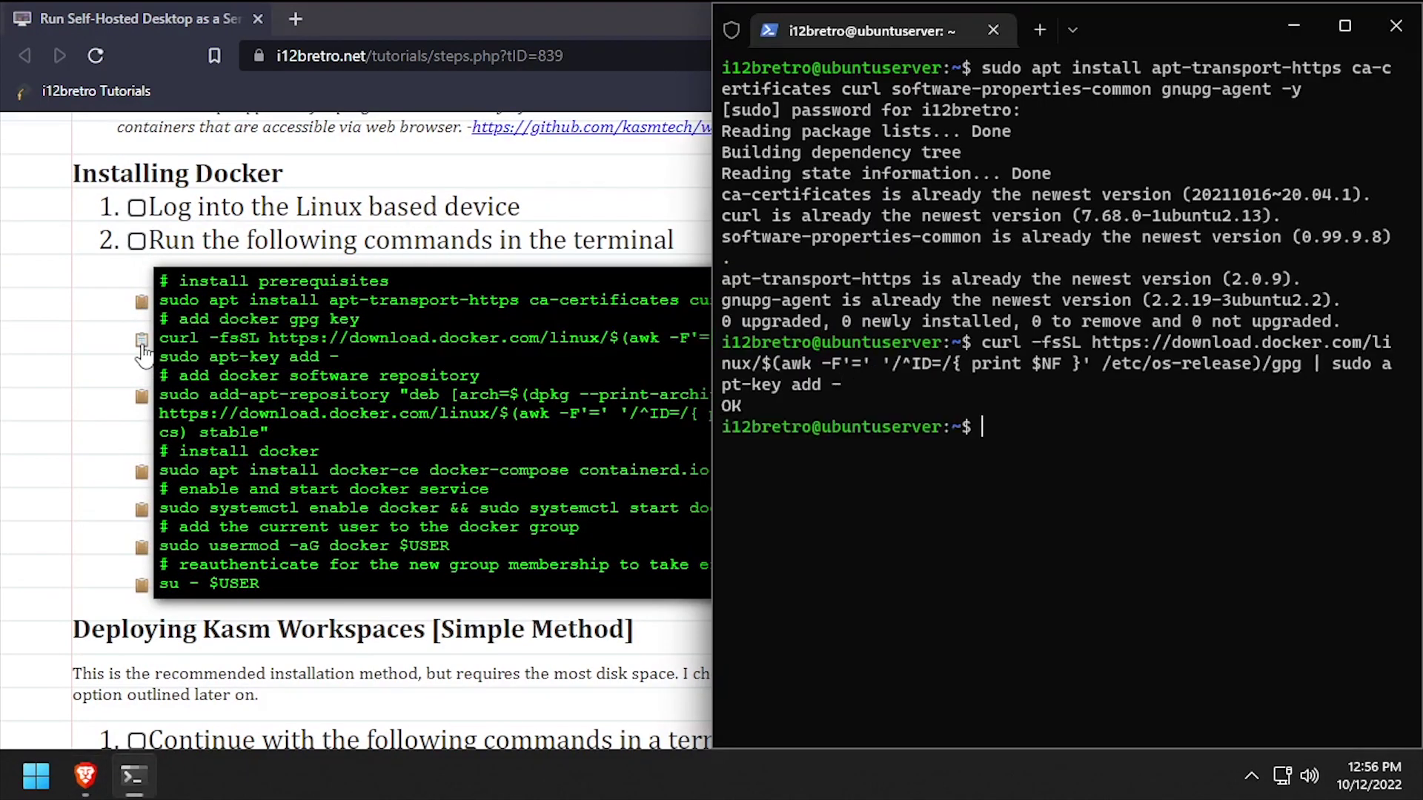
click(141, 398)
key(alt+Tab)
key(ctrl+v)
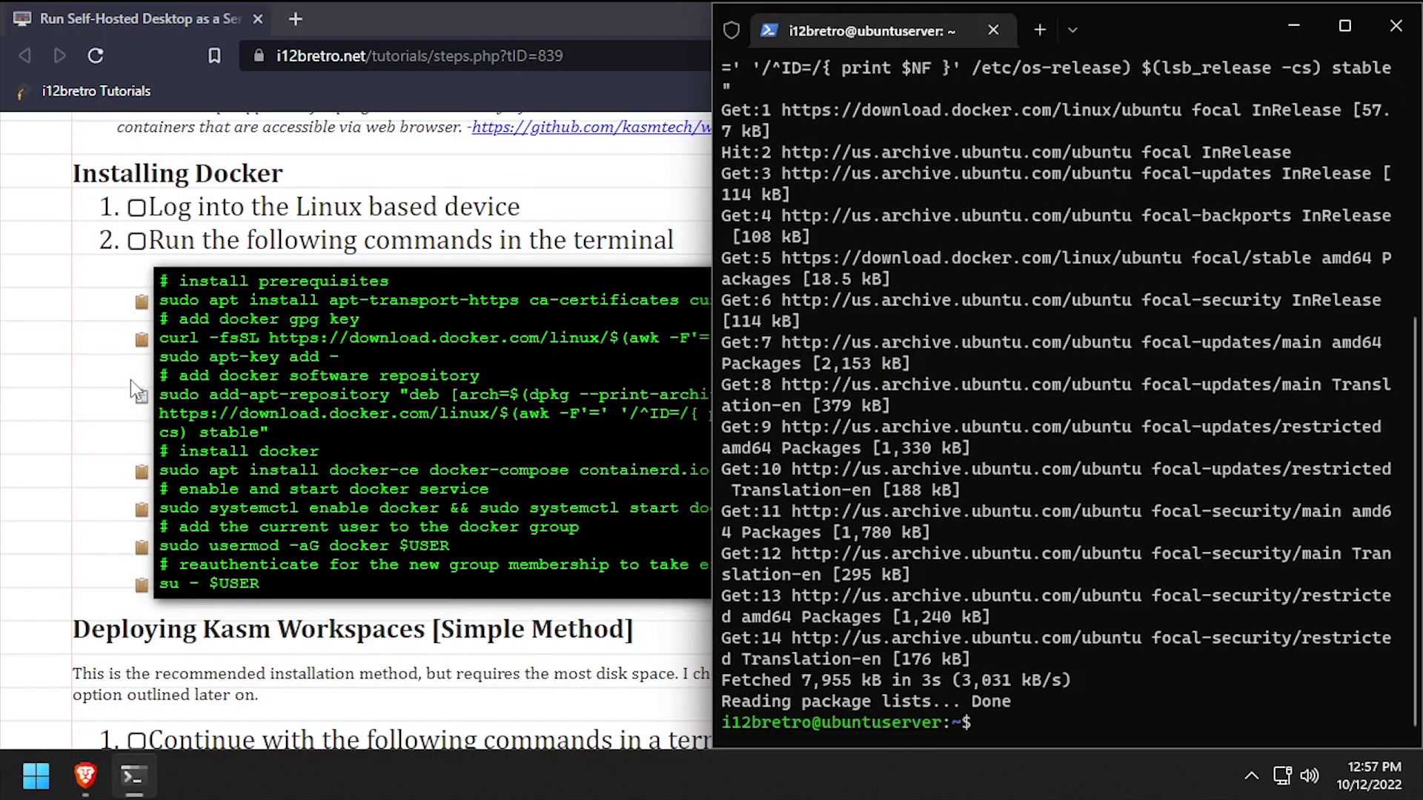
Step: Install docker-ce, then enable and start the Docker service with systemctl
click(142, 472)
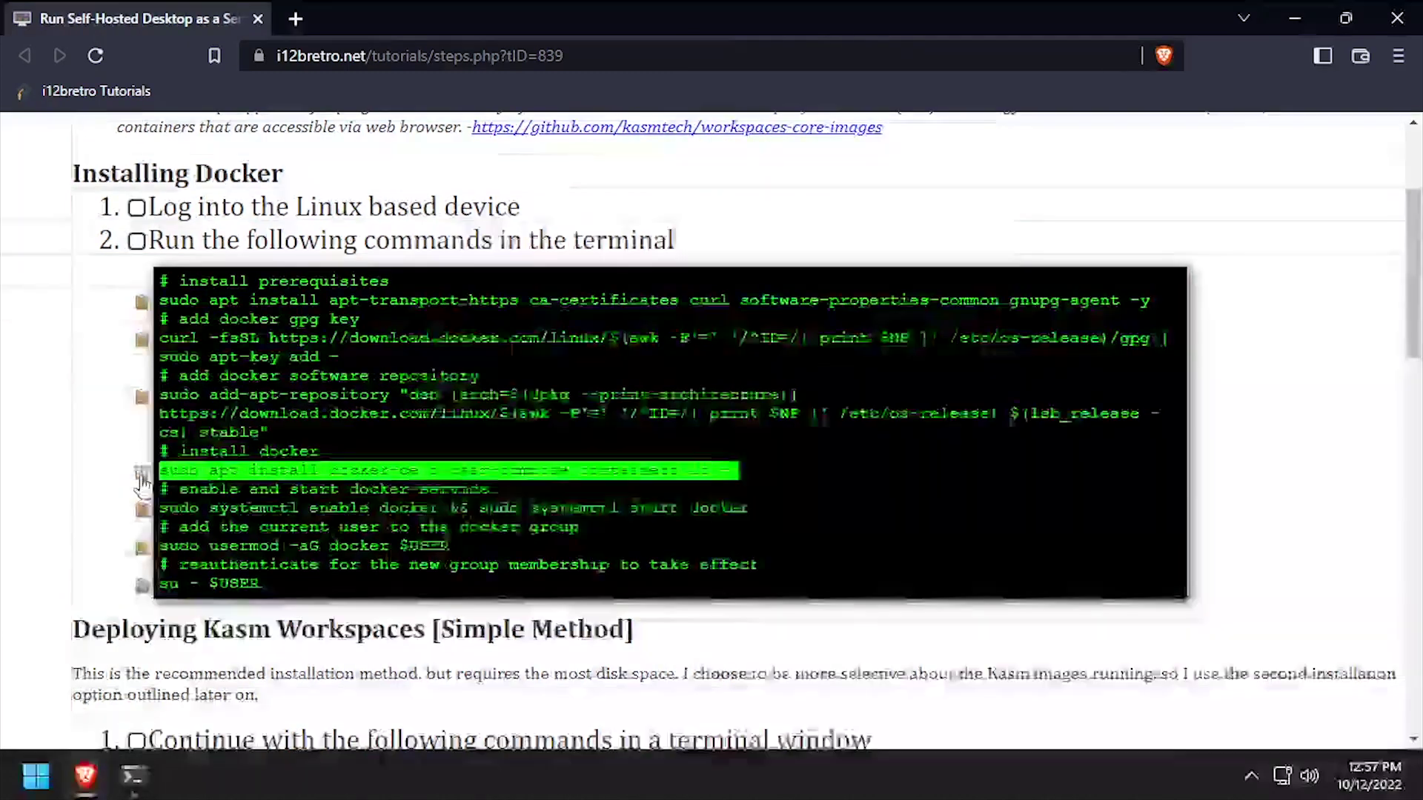
key(alt+Tab)
key(ctrl+v)
key(Return)
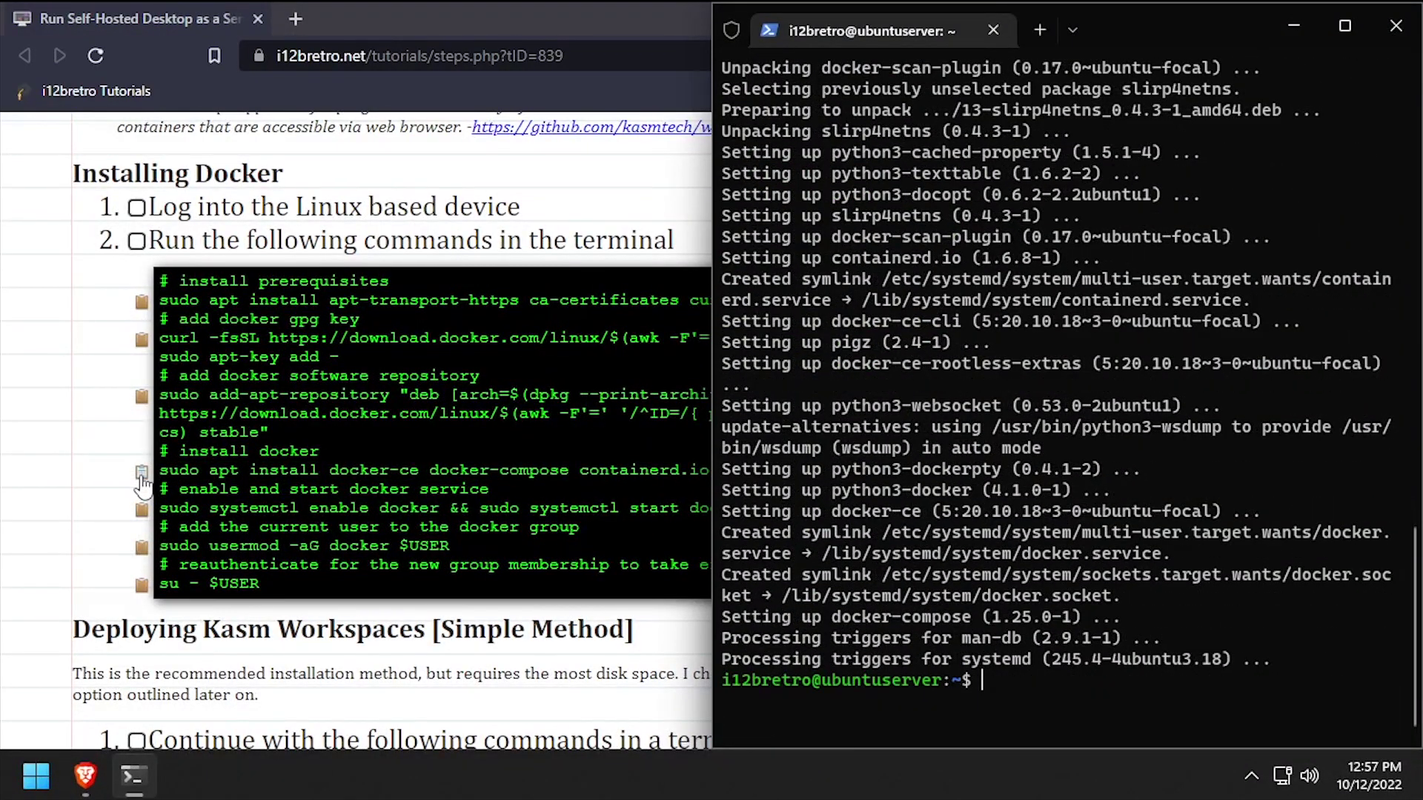
scroll(141, 485, down, 2)
click(140, 399)
key(alt+Tab)
key(ctrl+v)
key(Return)
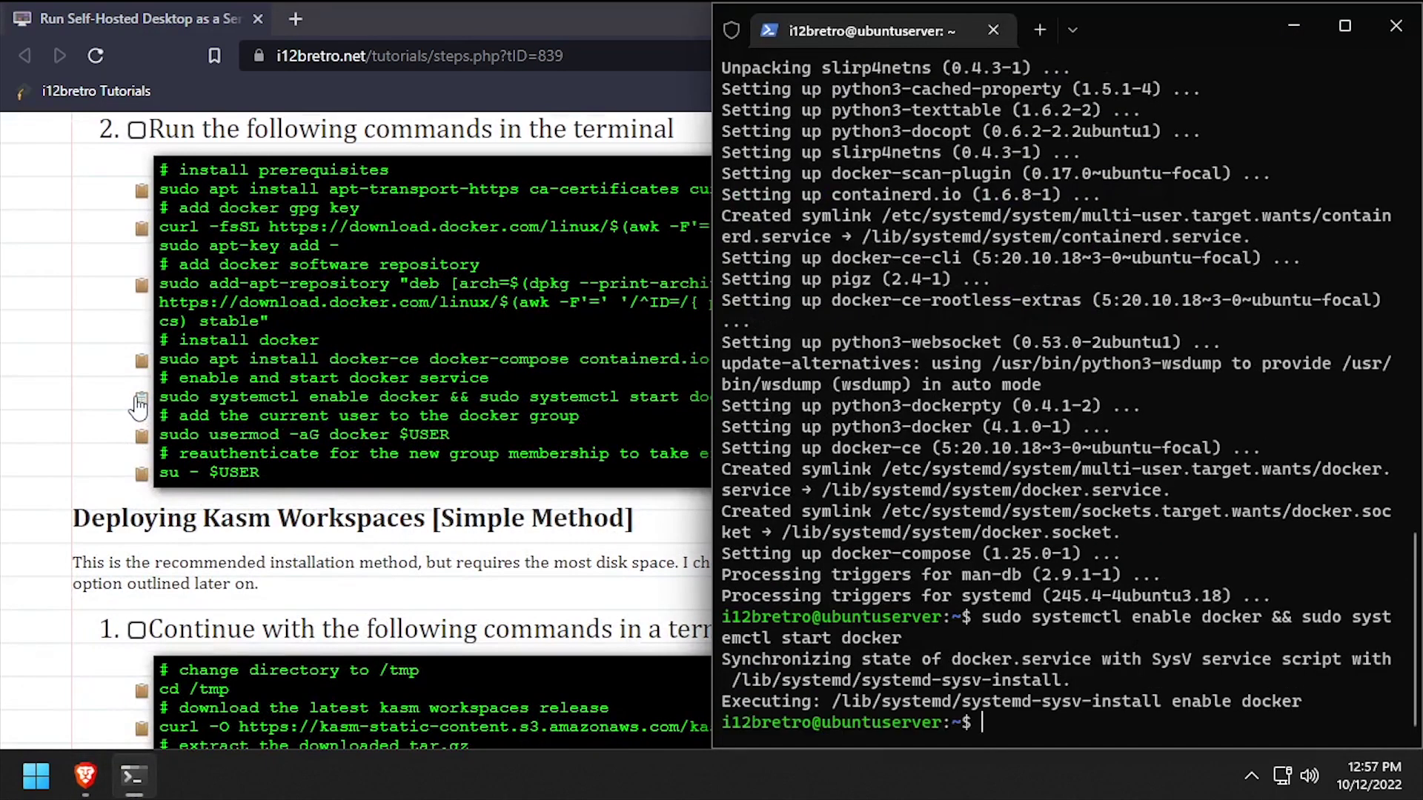
Step: Add the current user to the docker group, reauthenticate with su, and clear the terminal
click(140, 435)
key(alt+Tab)
key(ctrl+v)
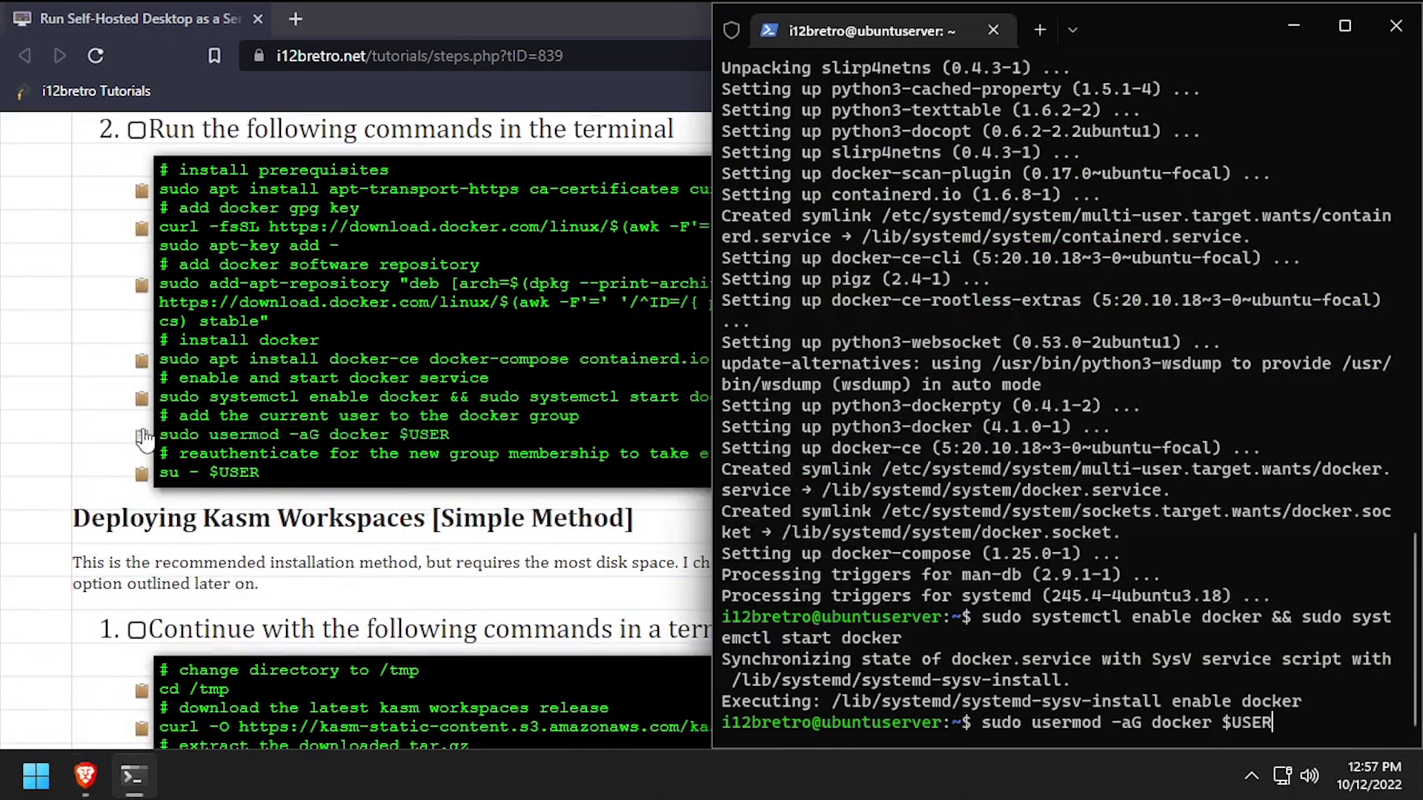
key(Return)
click(140, 473)
key(alt+Tab)
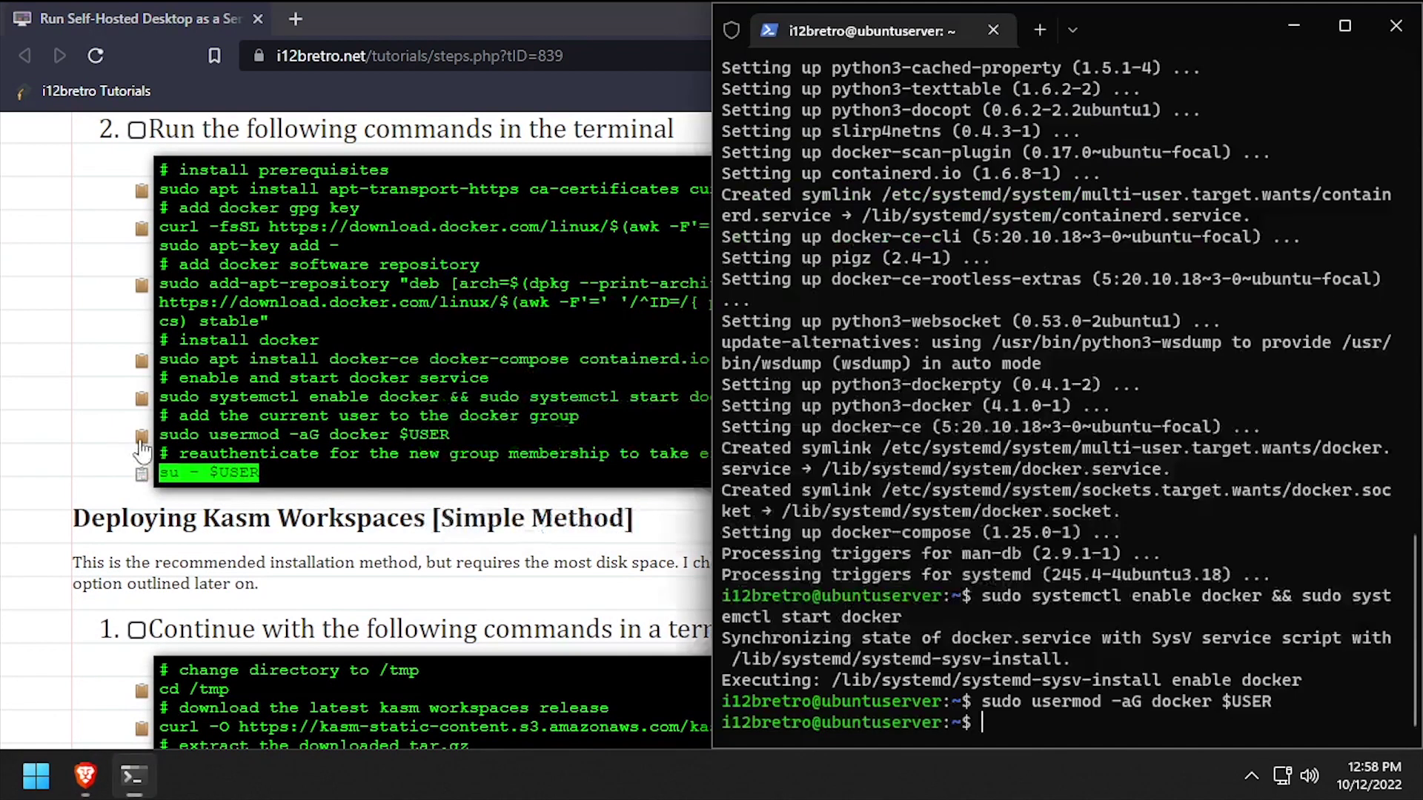
key(ctrl+v)
key(Return)
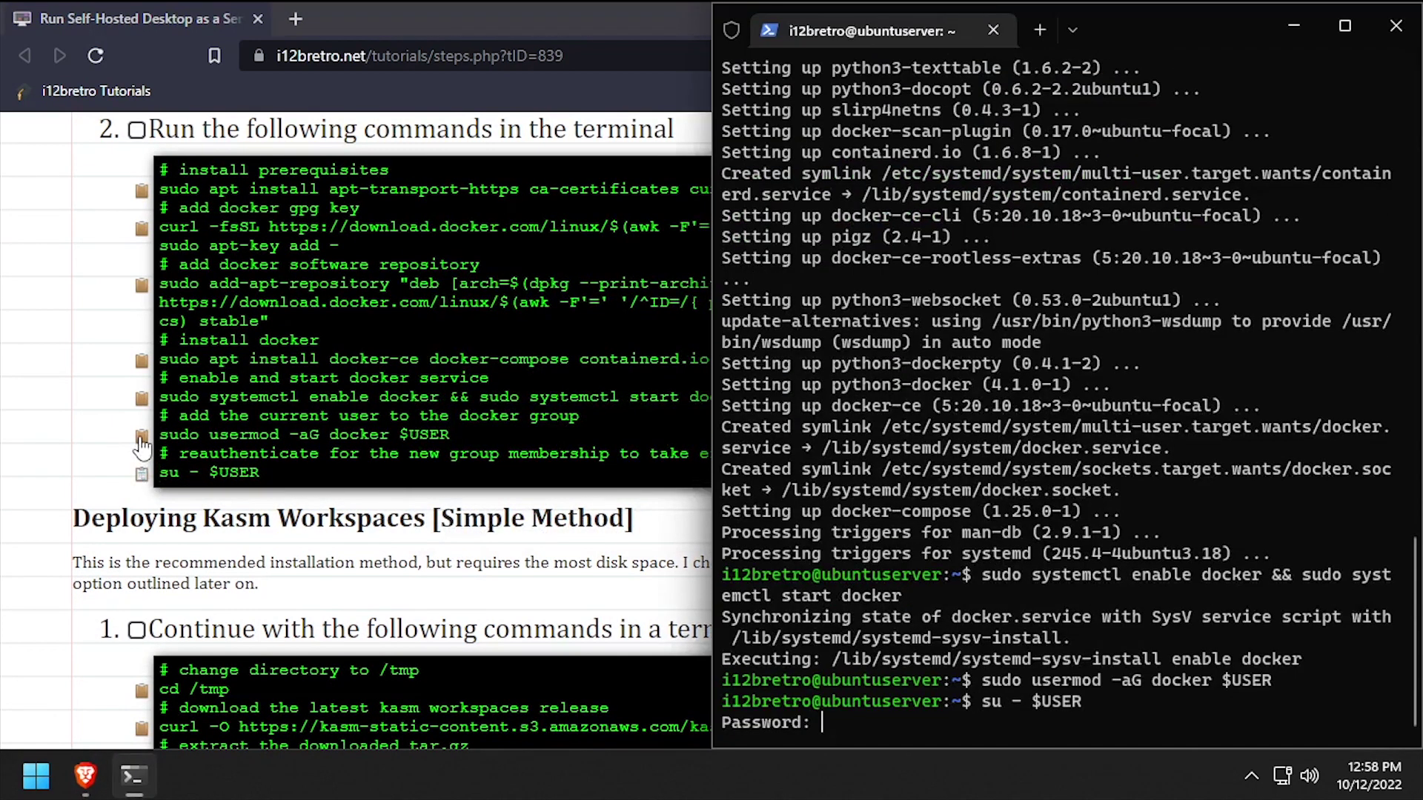
key(Return)
text(clear)
key(Return)
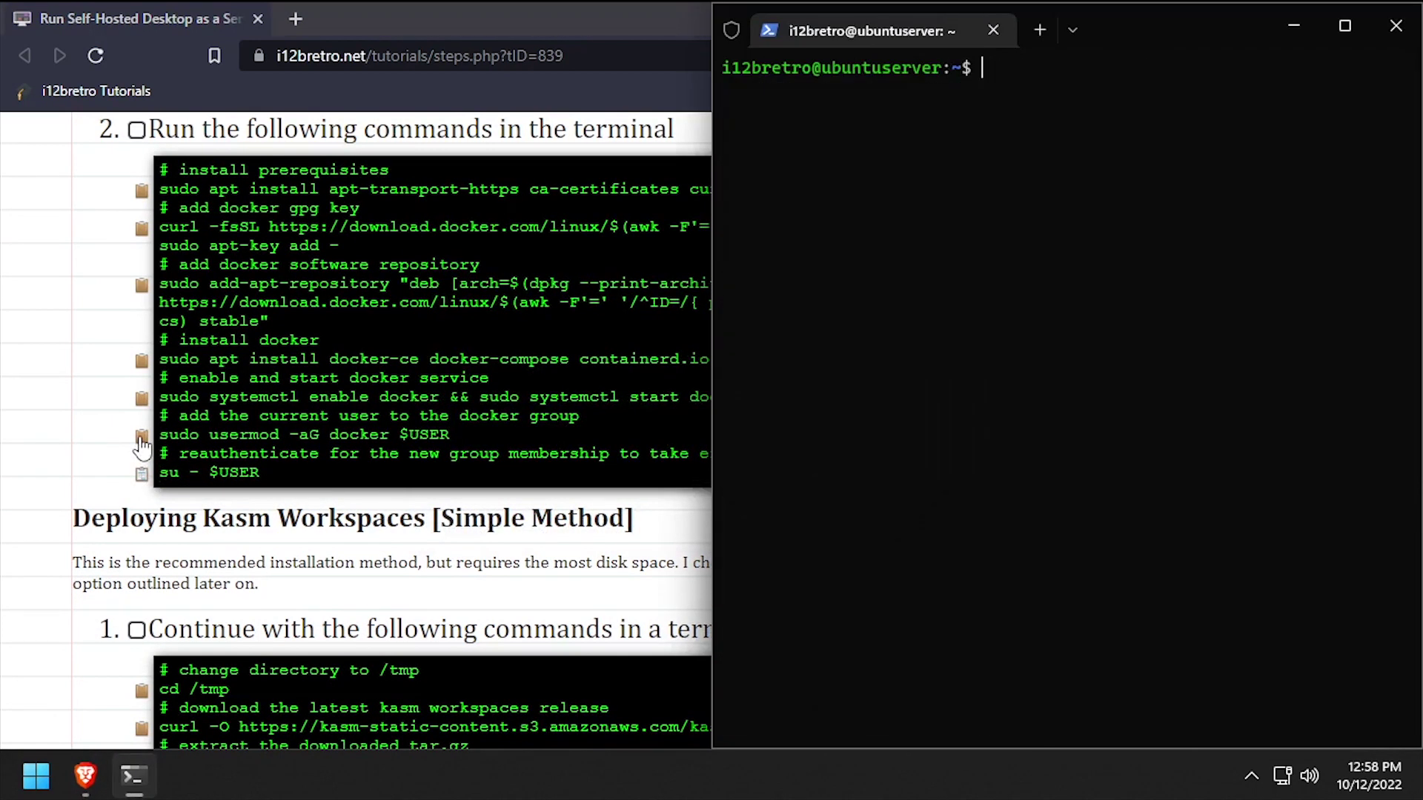
key(alt+Tab)
Step: Scroll the tutorial down to the Deploying Kasm Workspaces [Selective Method] commands
scroll(22, 452, down, 5)
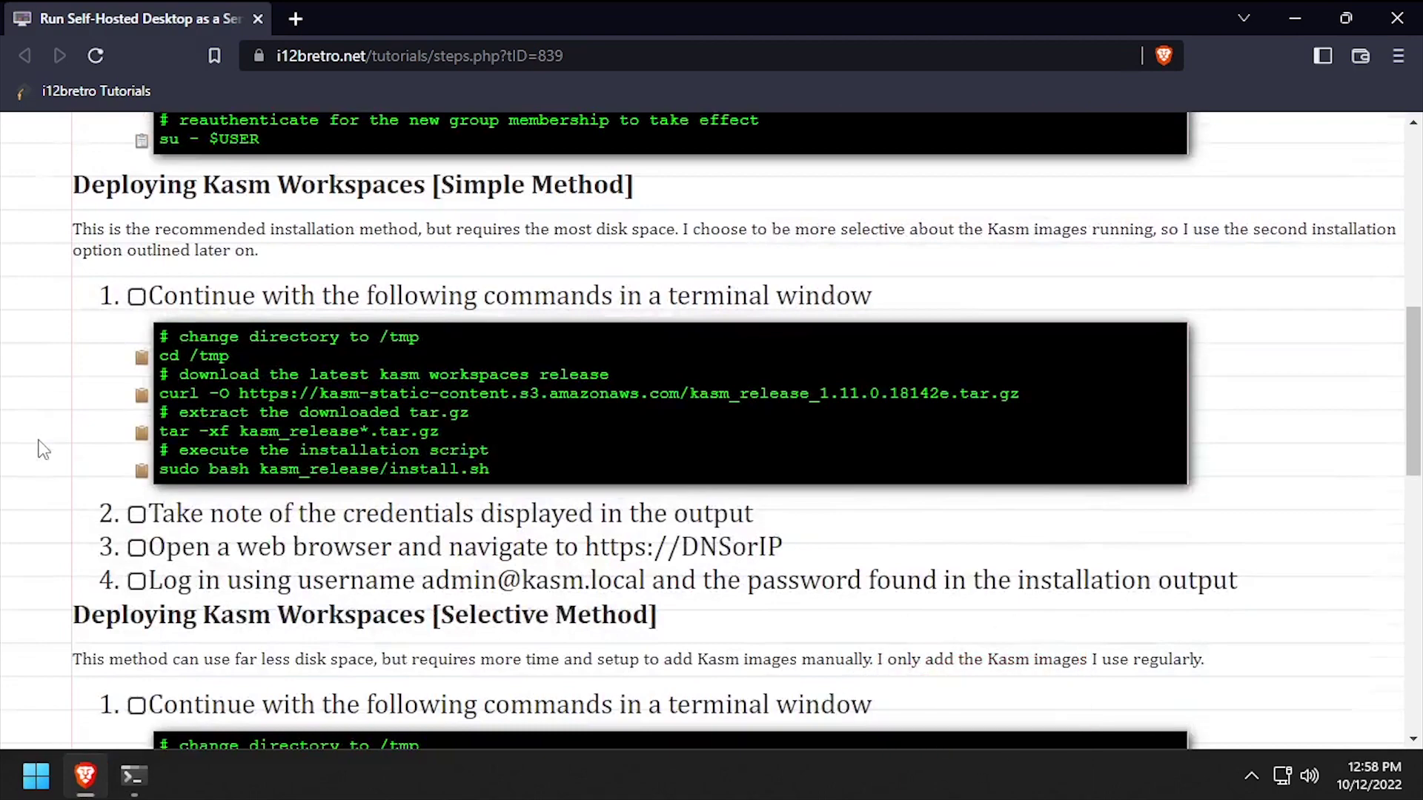
scroll(42, 449, down, 5)
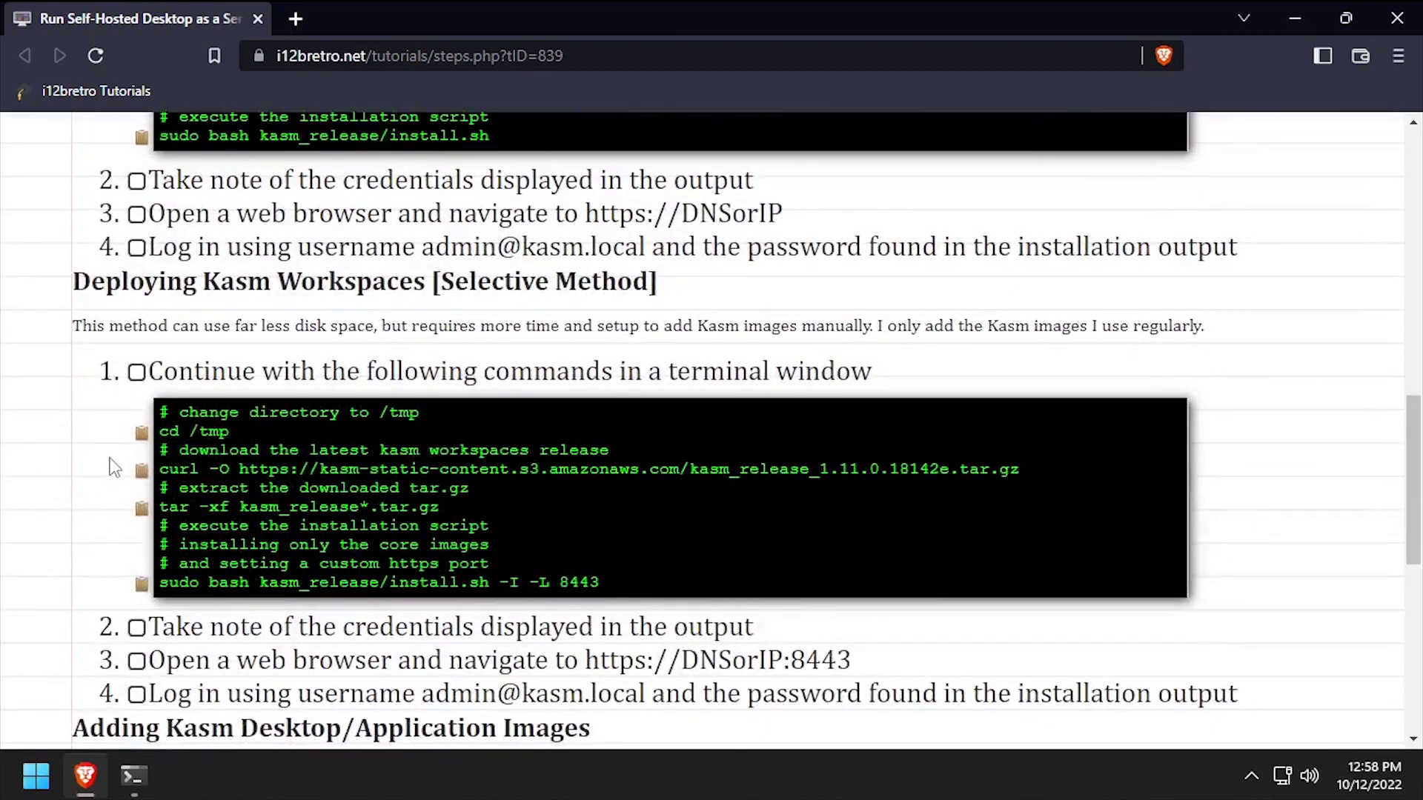
Step: In /tmp, download the Kasm release archive and extract it with tar
click(143, 436)
key(alt+Tab)
key(ctrl+v)
key(Return)
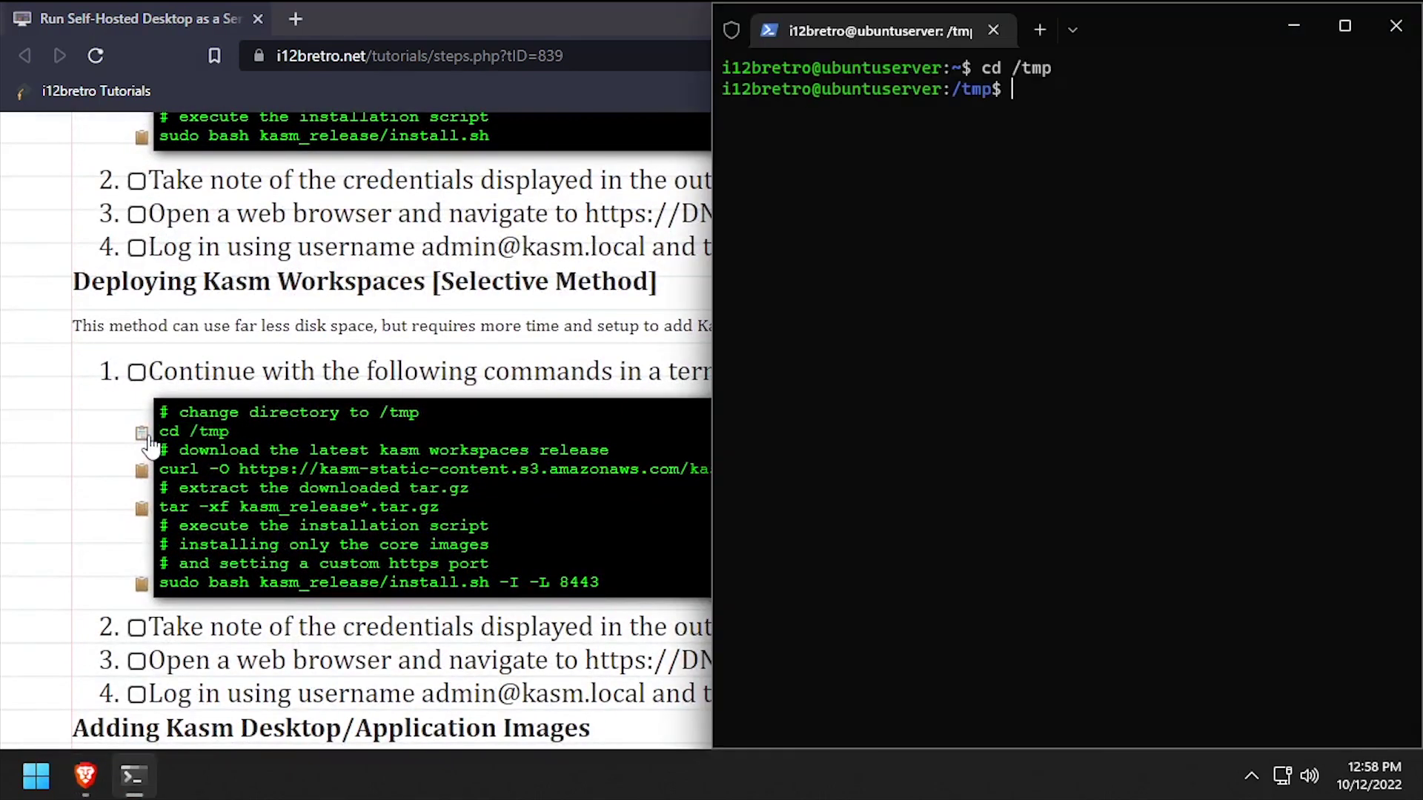
click(141, 471)
key(alt+Tab)
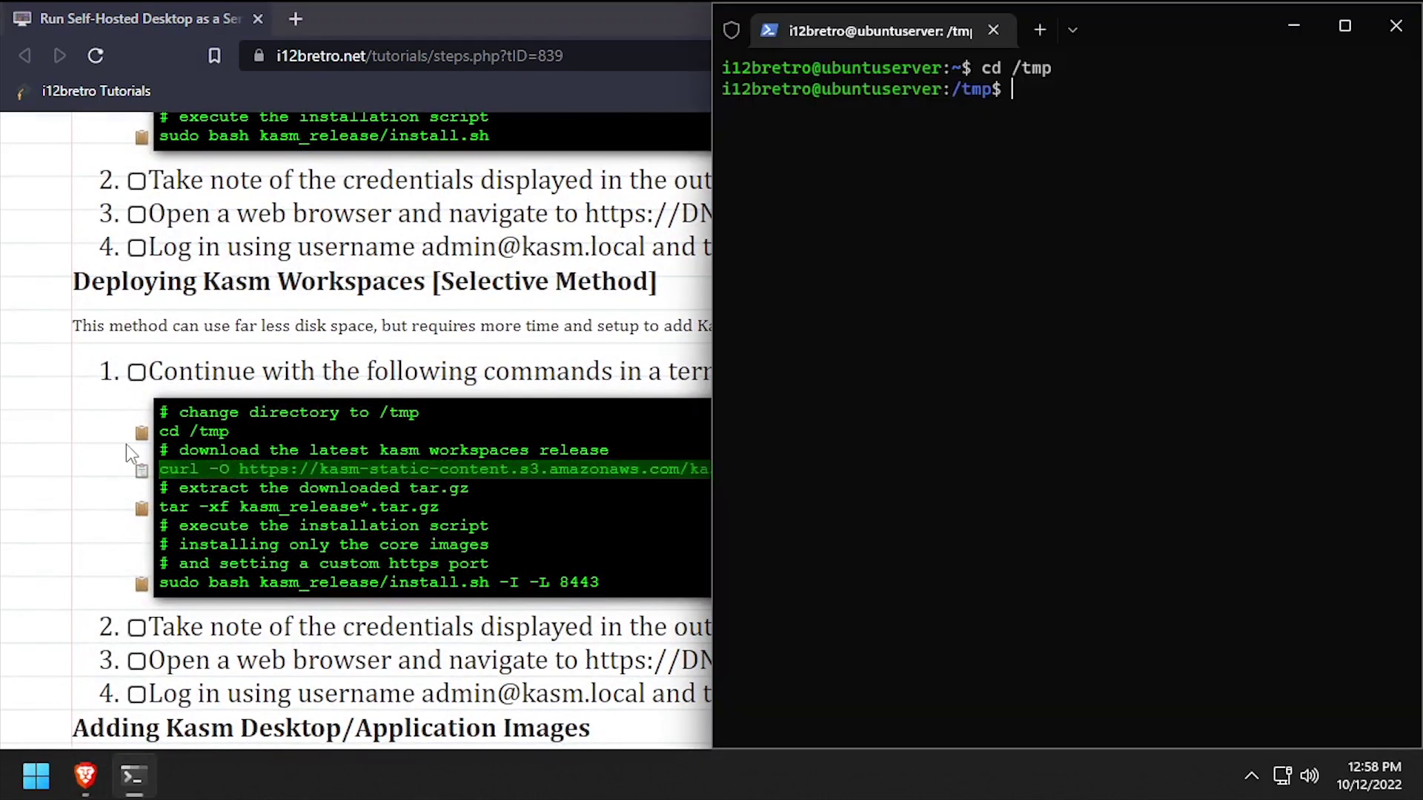
key(ctrl+v)
key(Return)
click(141, 509)
key(alt+Tab)
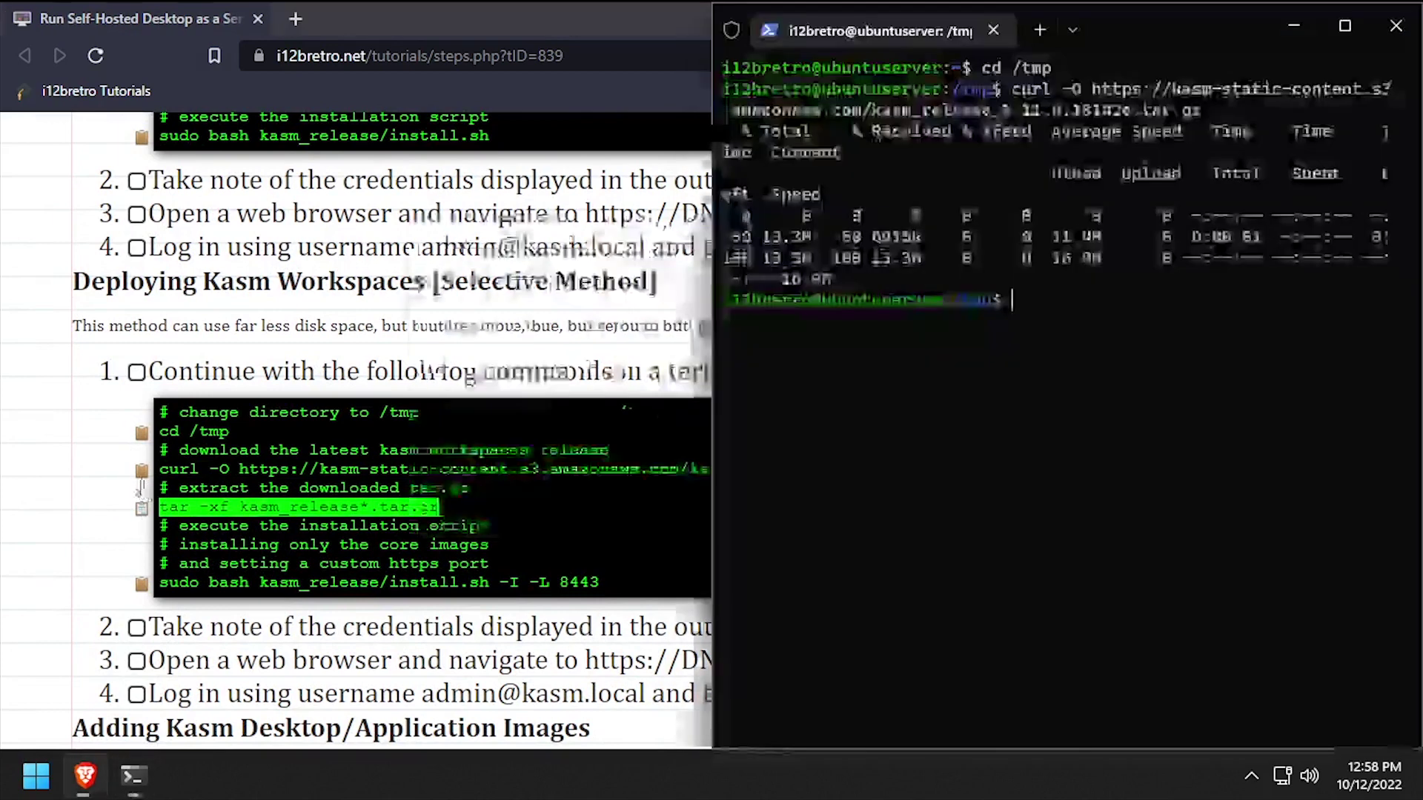
key(ctrl+v)
key(Return)
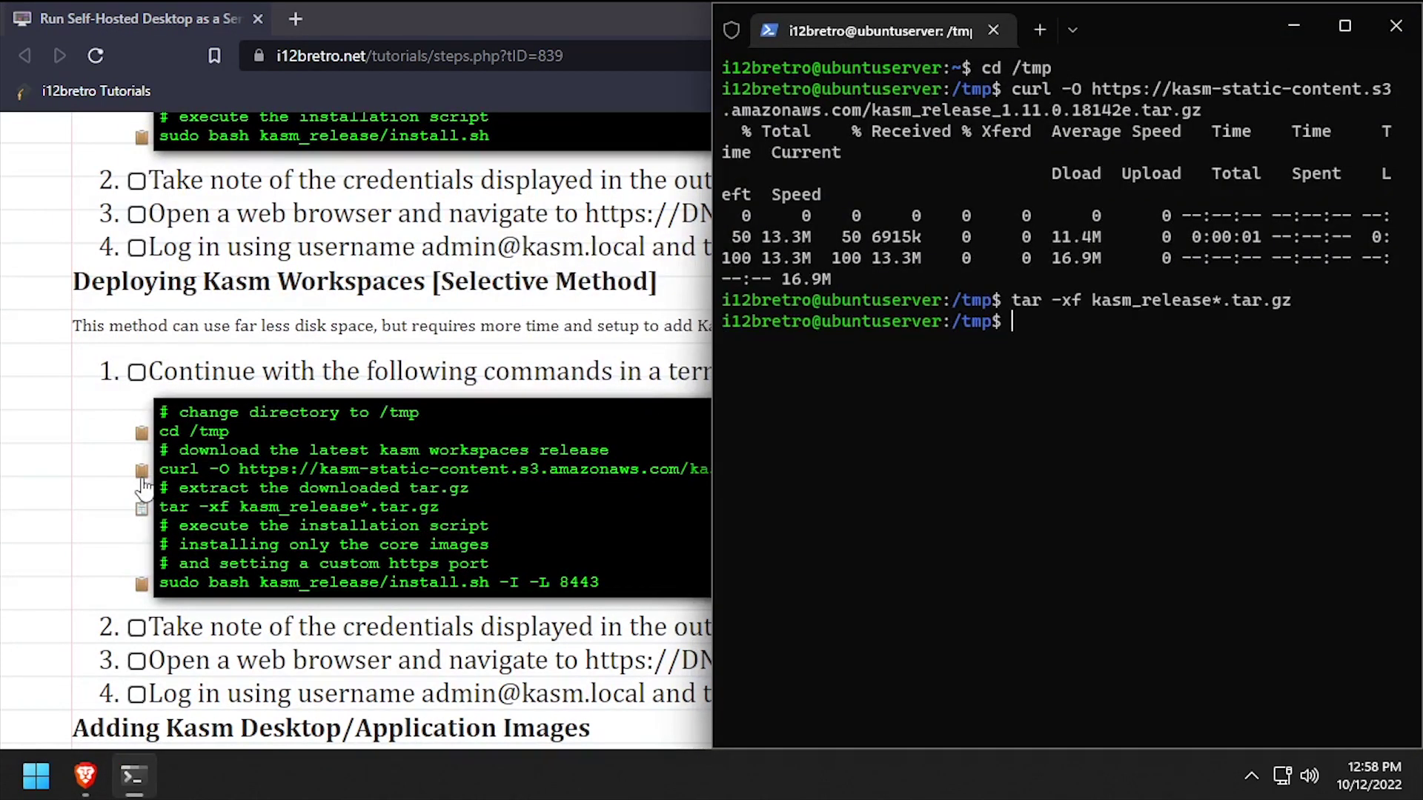
Step: Run kasm_release/install.sh -I -L 8443 with sudo and accept the license with y
click(142, 584)
key(alt+Tab)
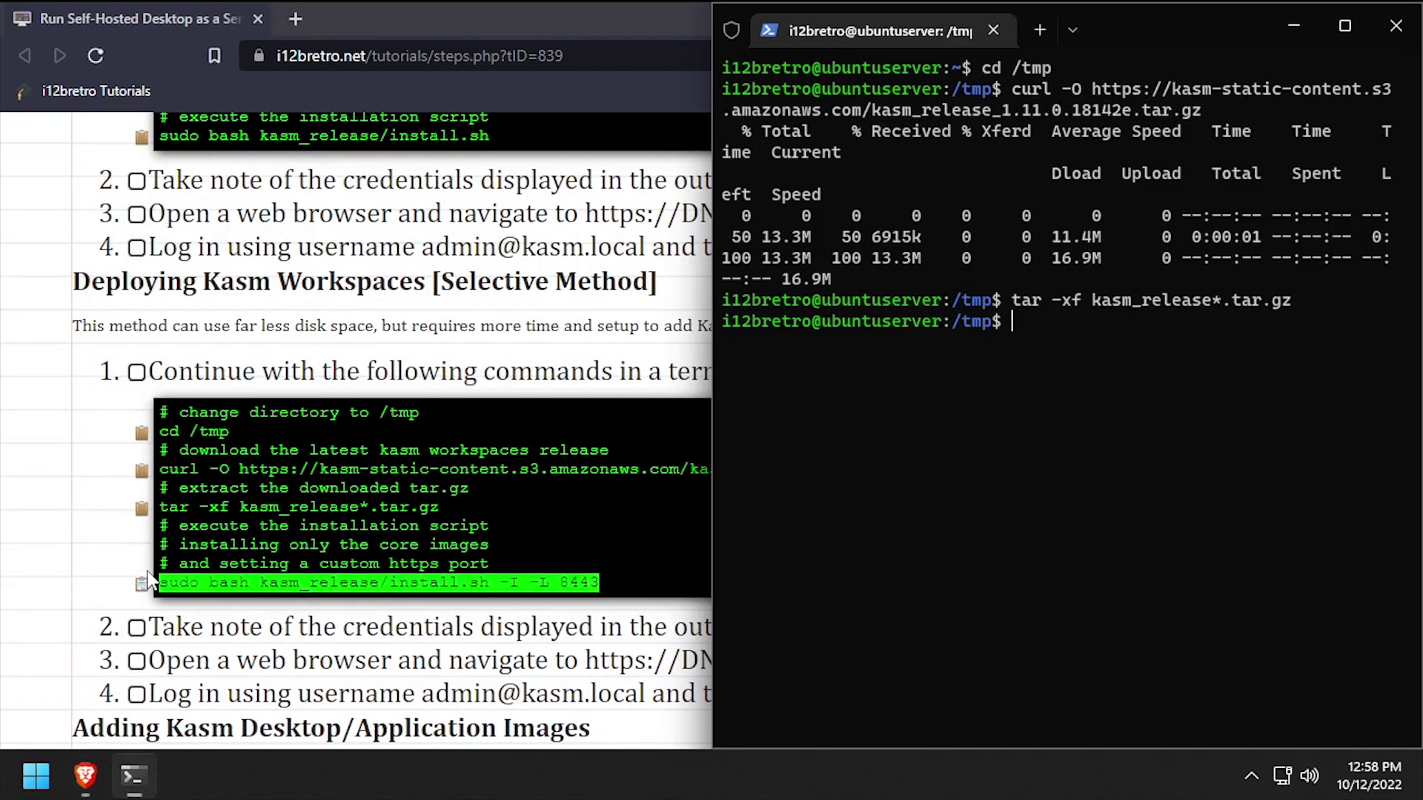
key(ctrl+v)
key(Return)
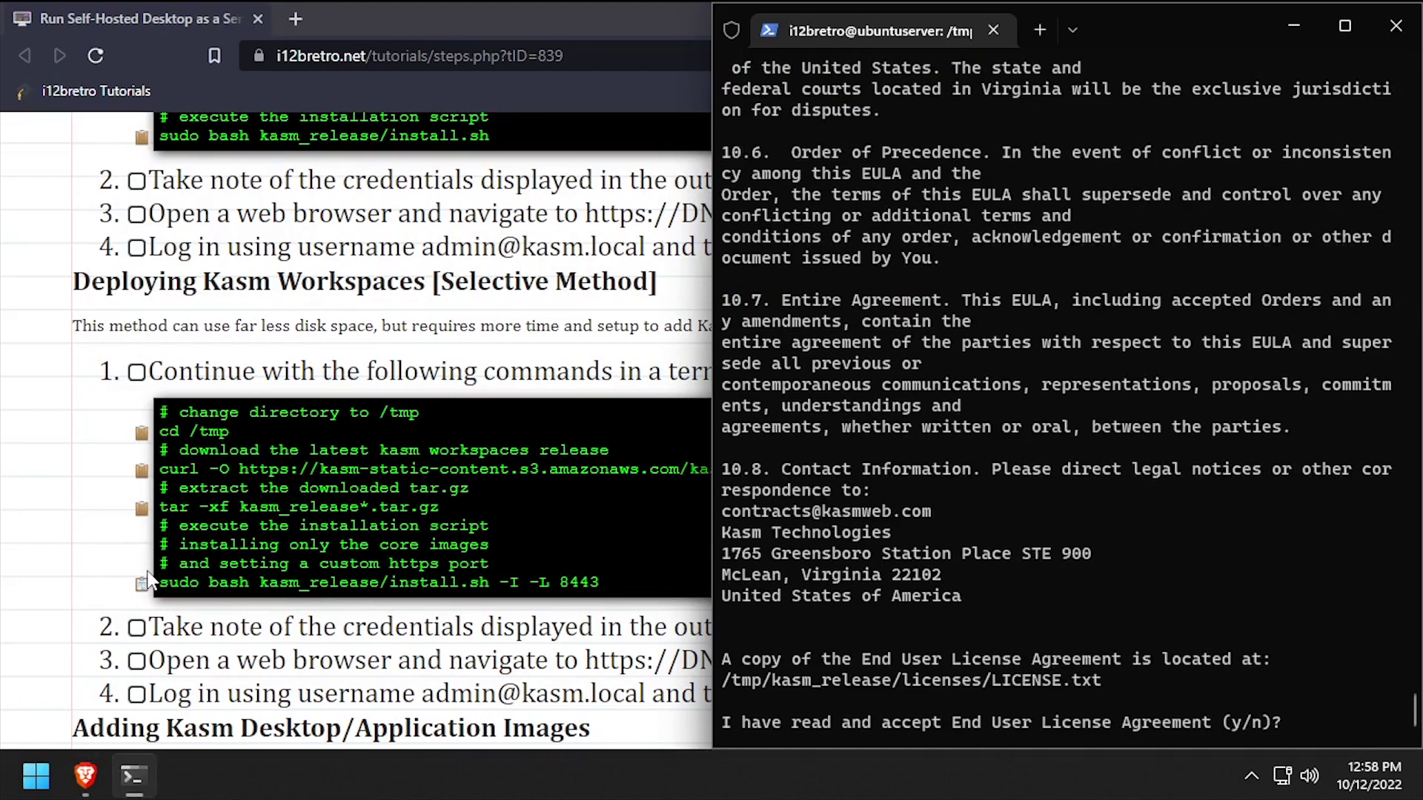
text(y)
key(Return)
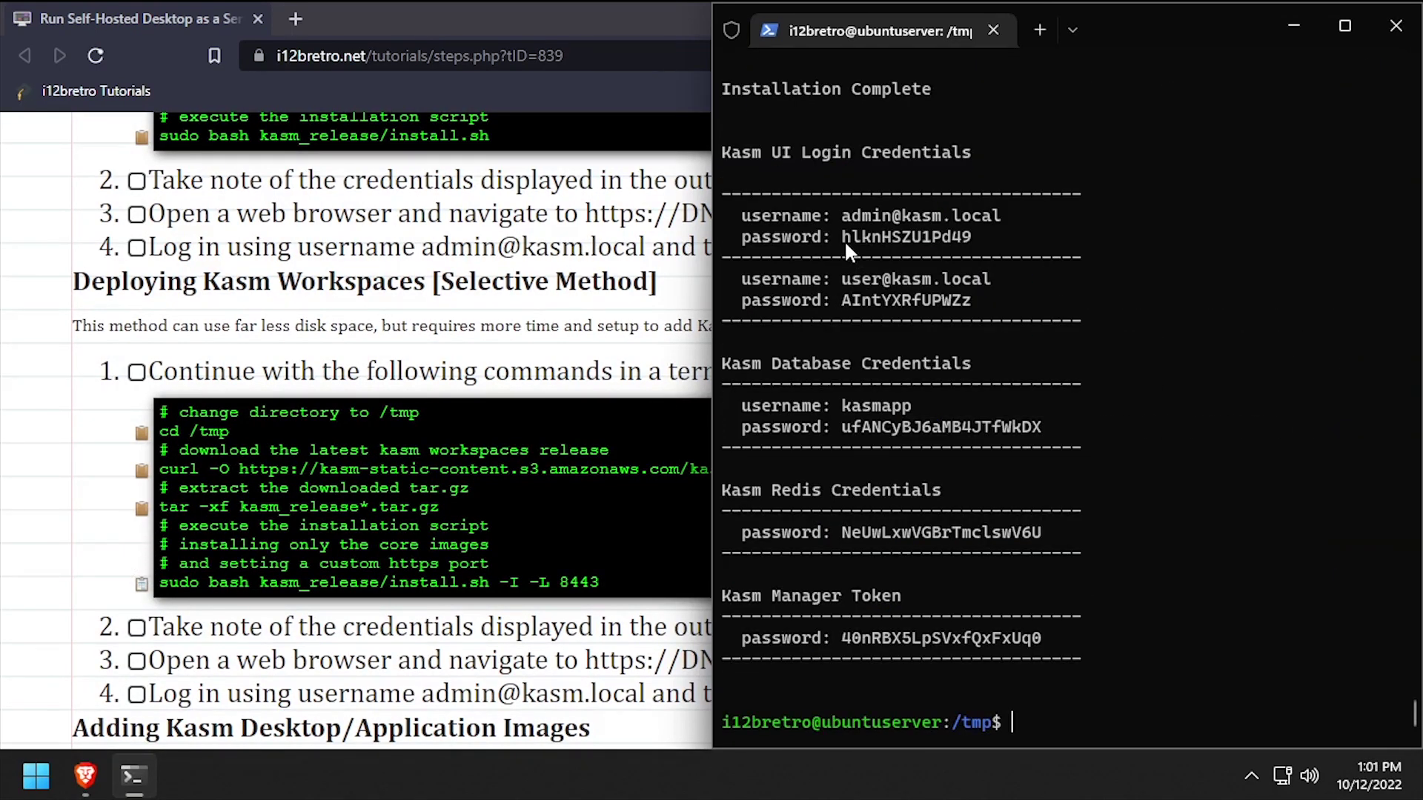
right_click(963, 235)
click(333, 9)
click(304, 11)
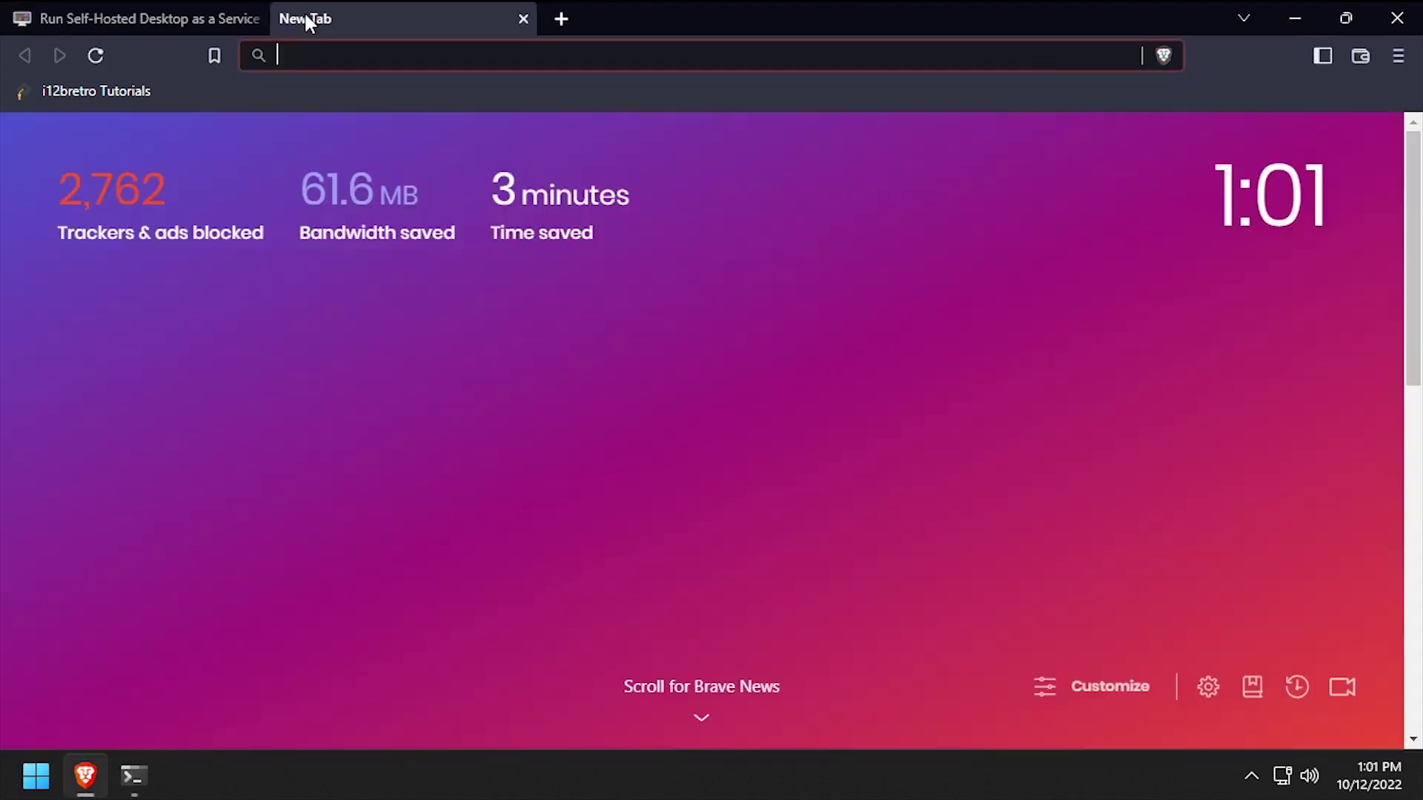
text(https://ubu)
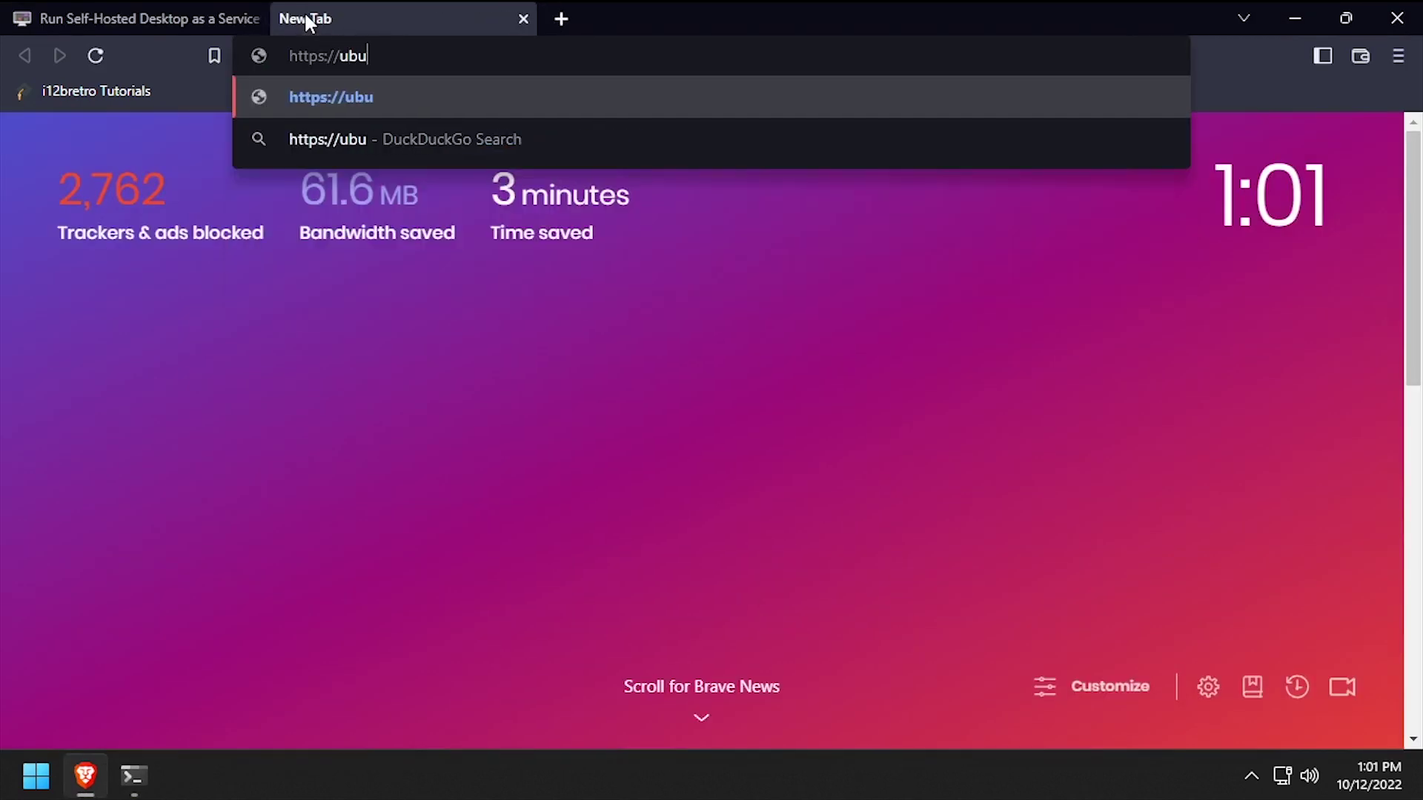
text(ntuserver.local:8443)
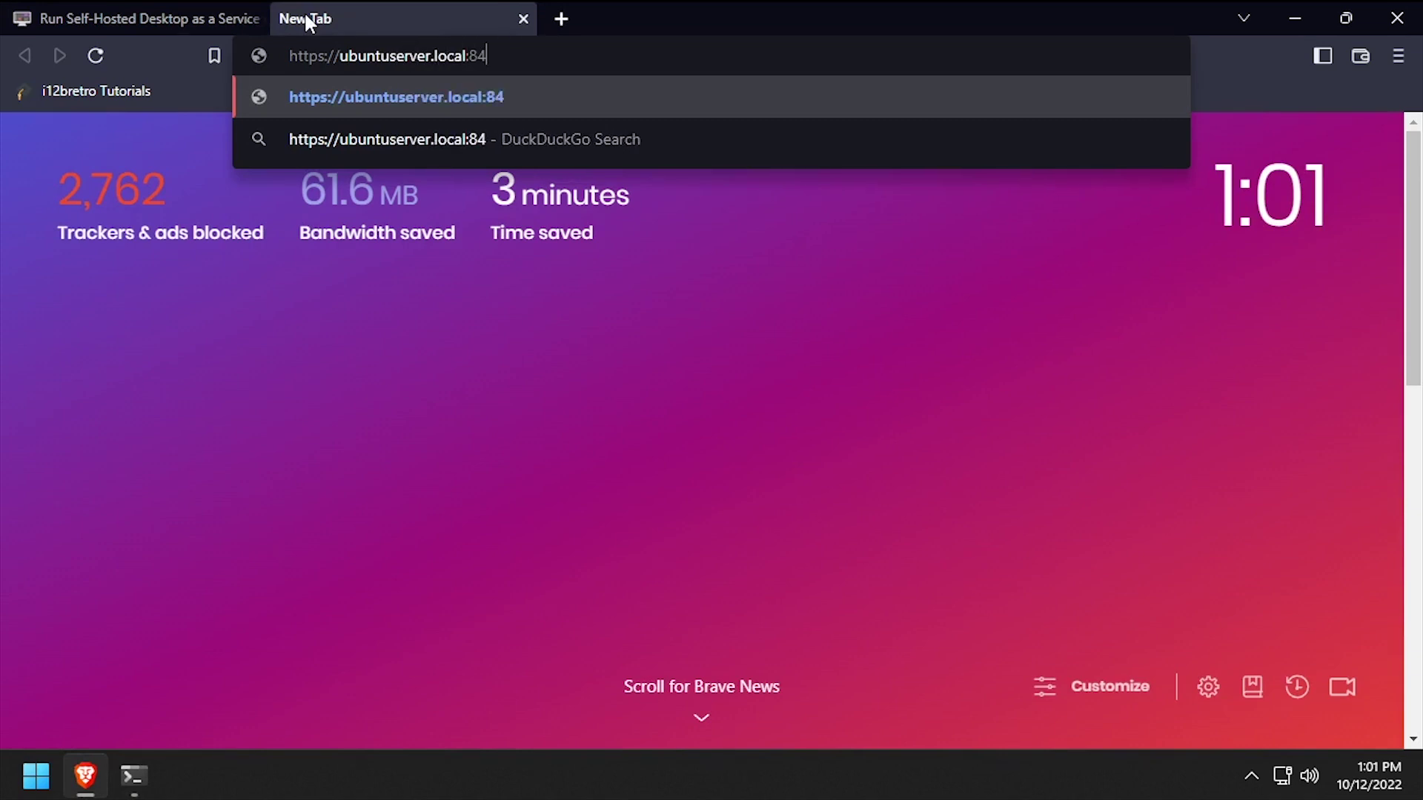
key(Return)
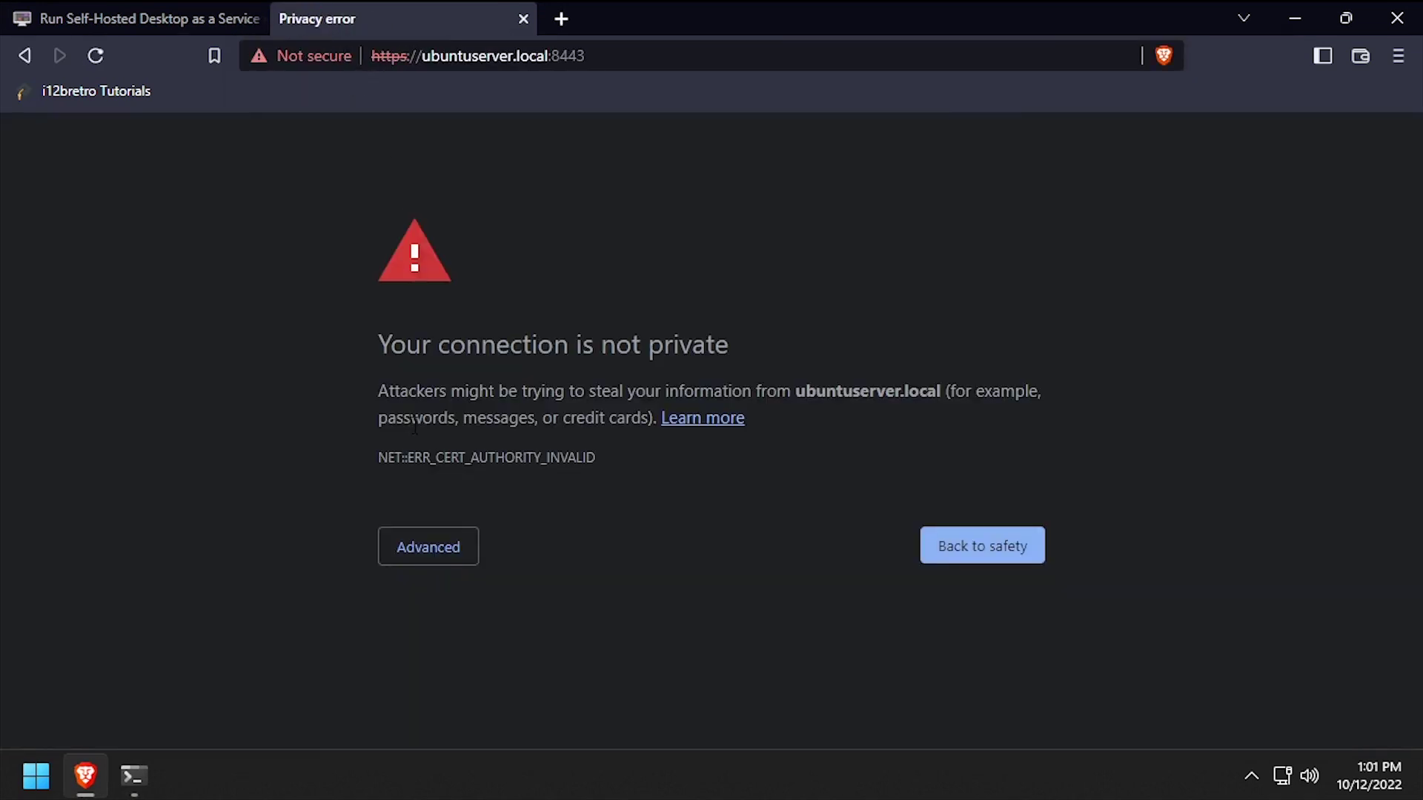
click(454, 561)
click(482, 682)
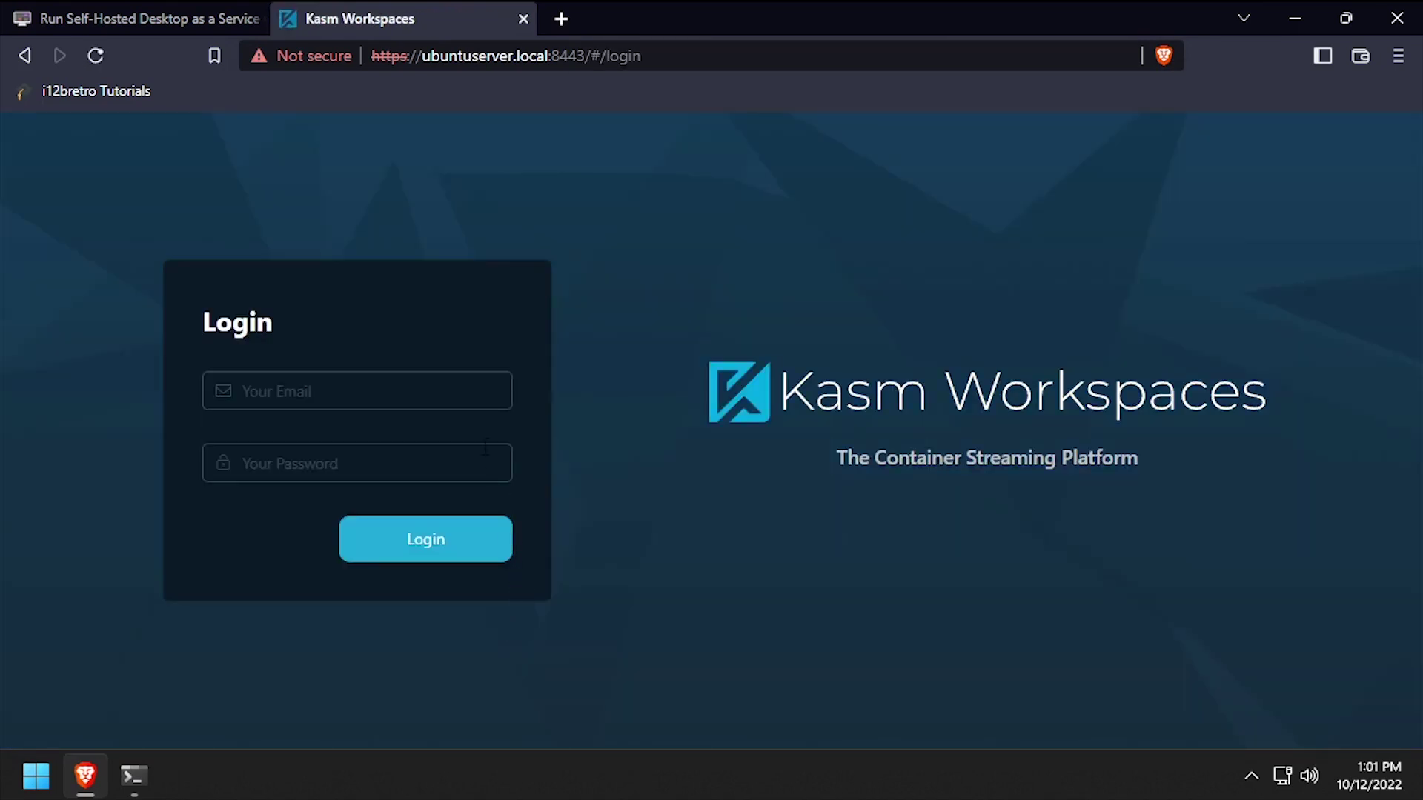
Step: Sign in with the admin account email and the generated password
click(455, 391)
text(adm)
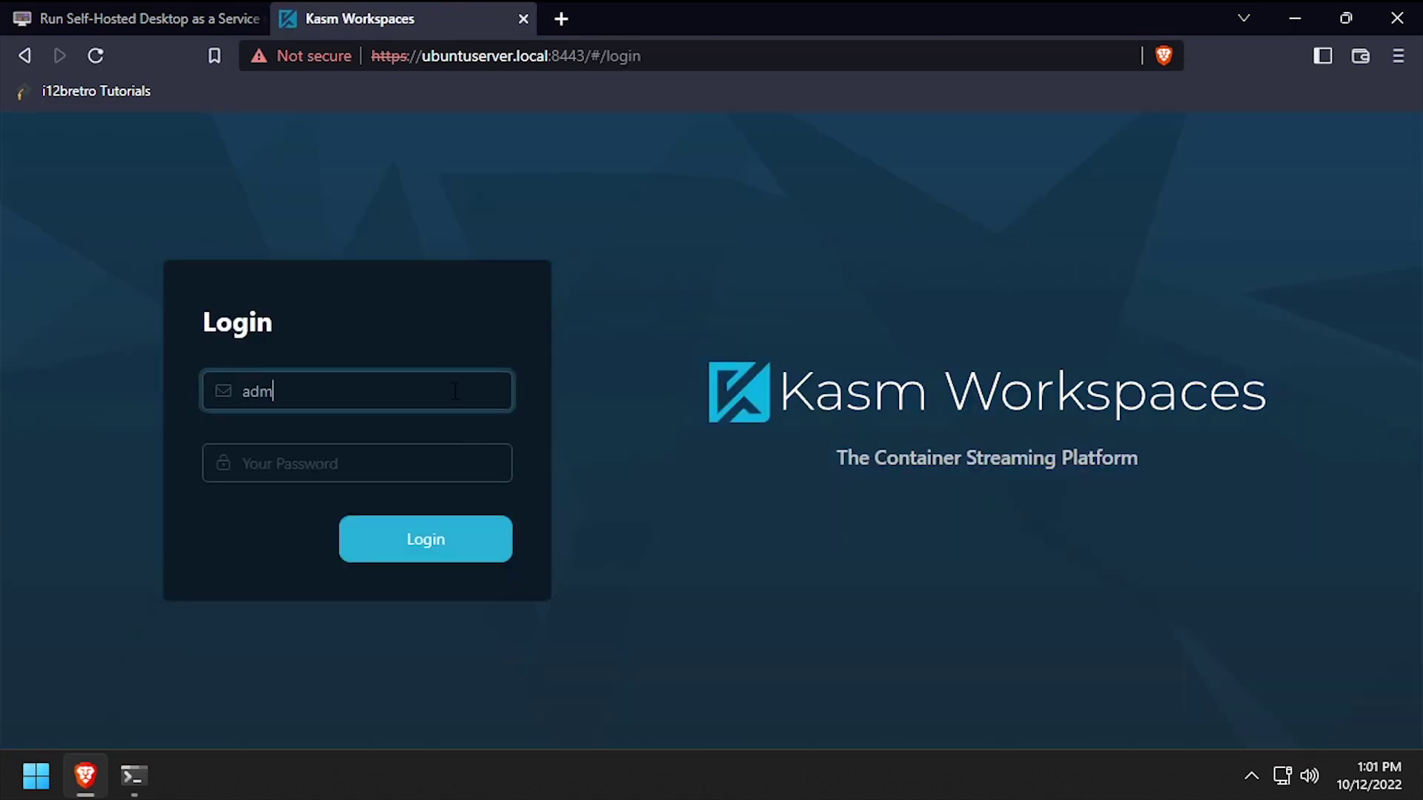
text(*************)
key(Return)
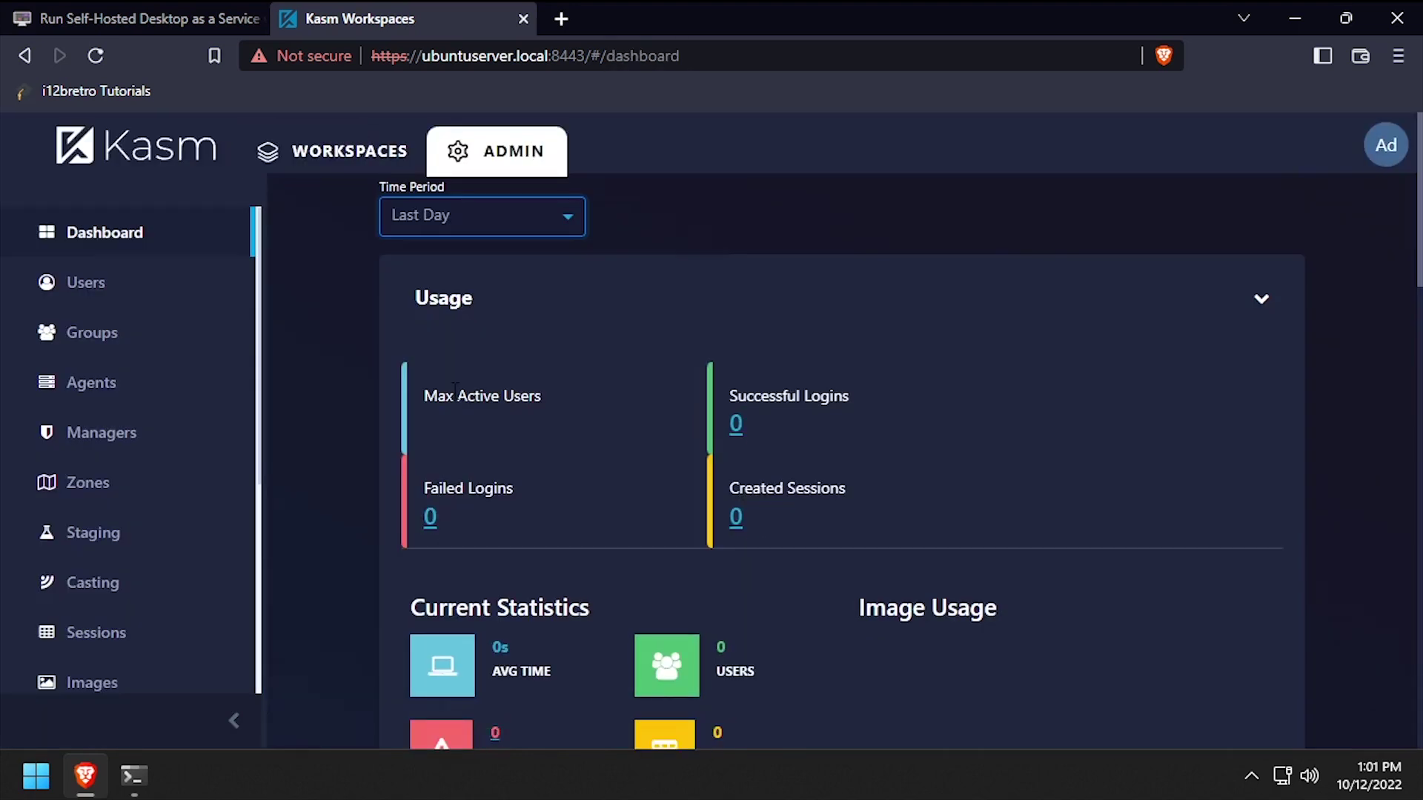
click(1386, 148)
Step: Reset the admin password from Edit Profile, using the generated password as current
click(1253, 271)
click(1145, 267)
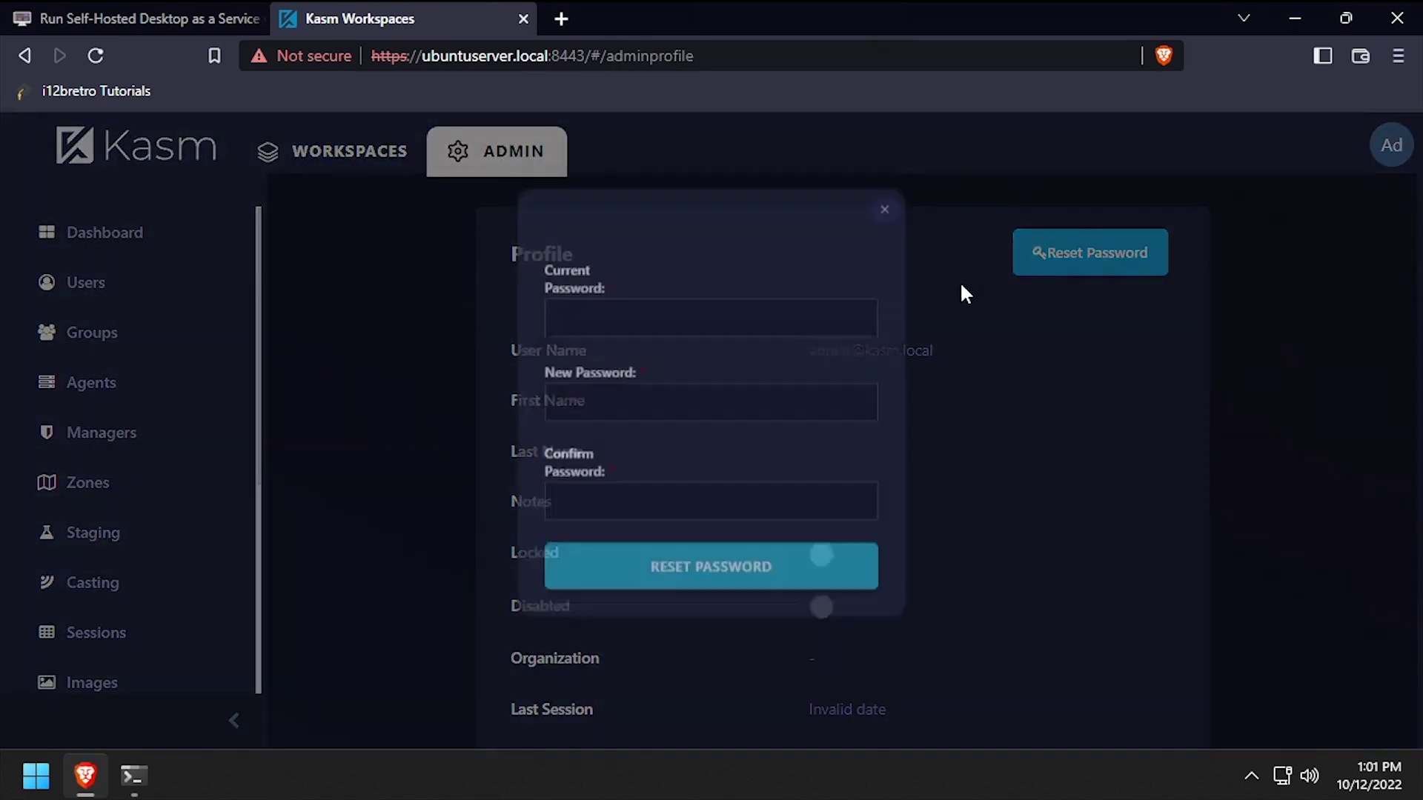
click(709, 357)
key(ctrl+v)
key(Tab)
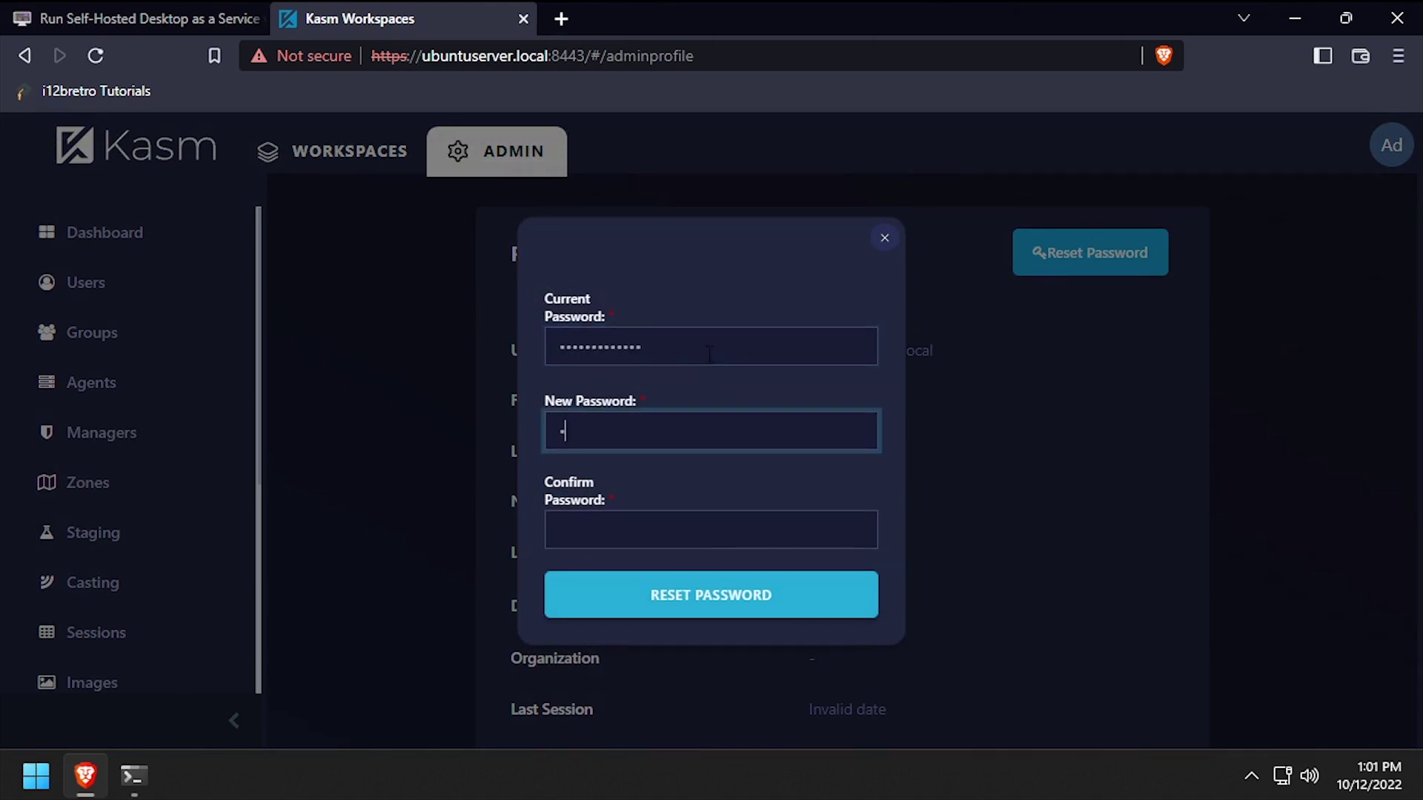
key(Tab)
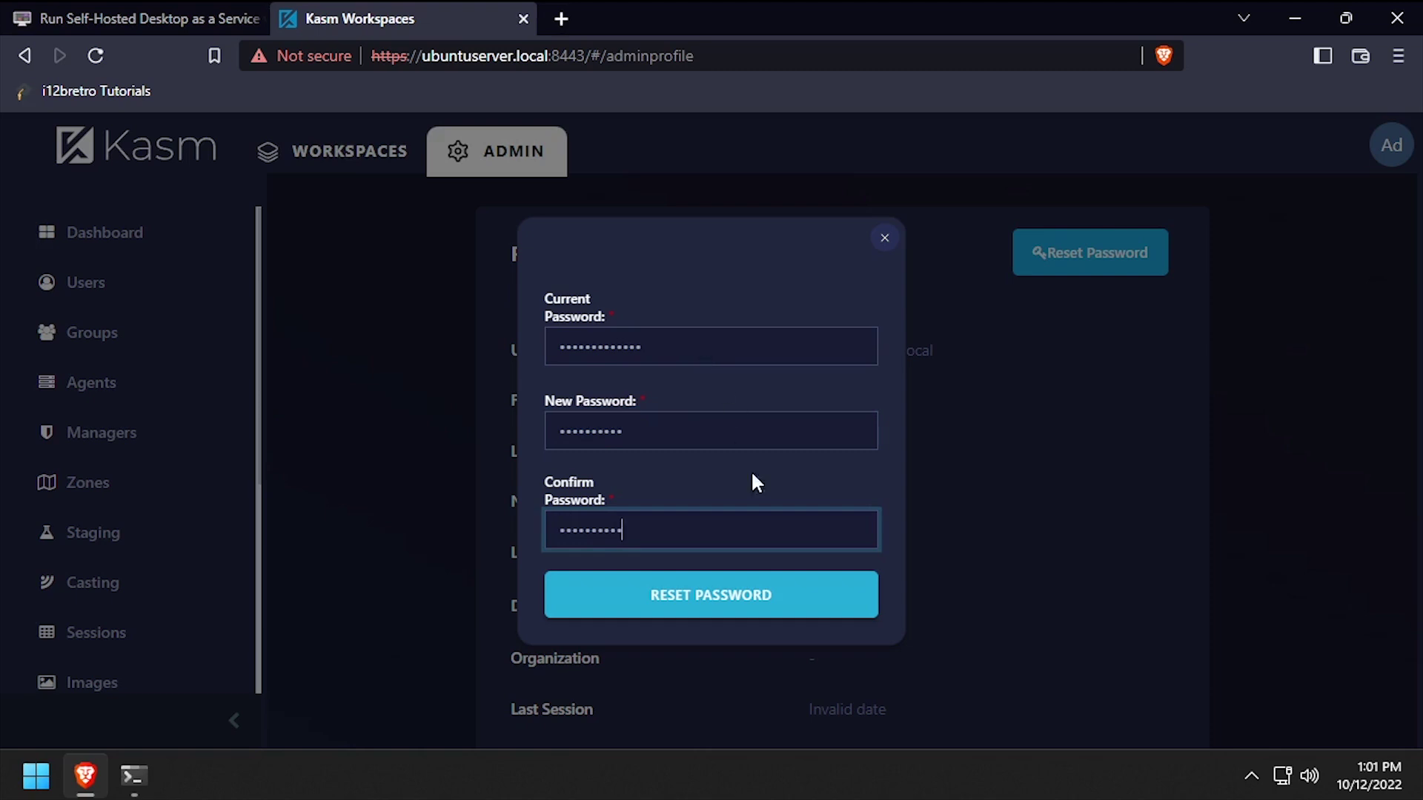
click(724, 593)
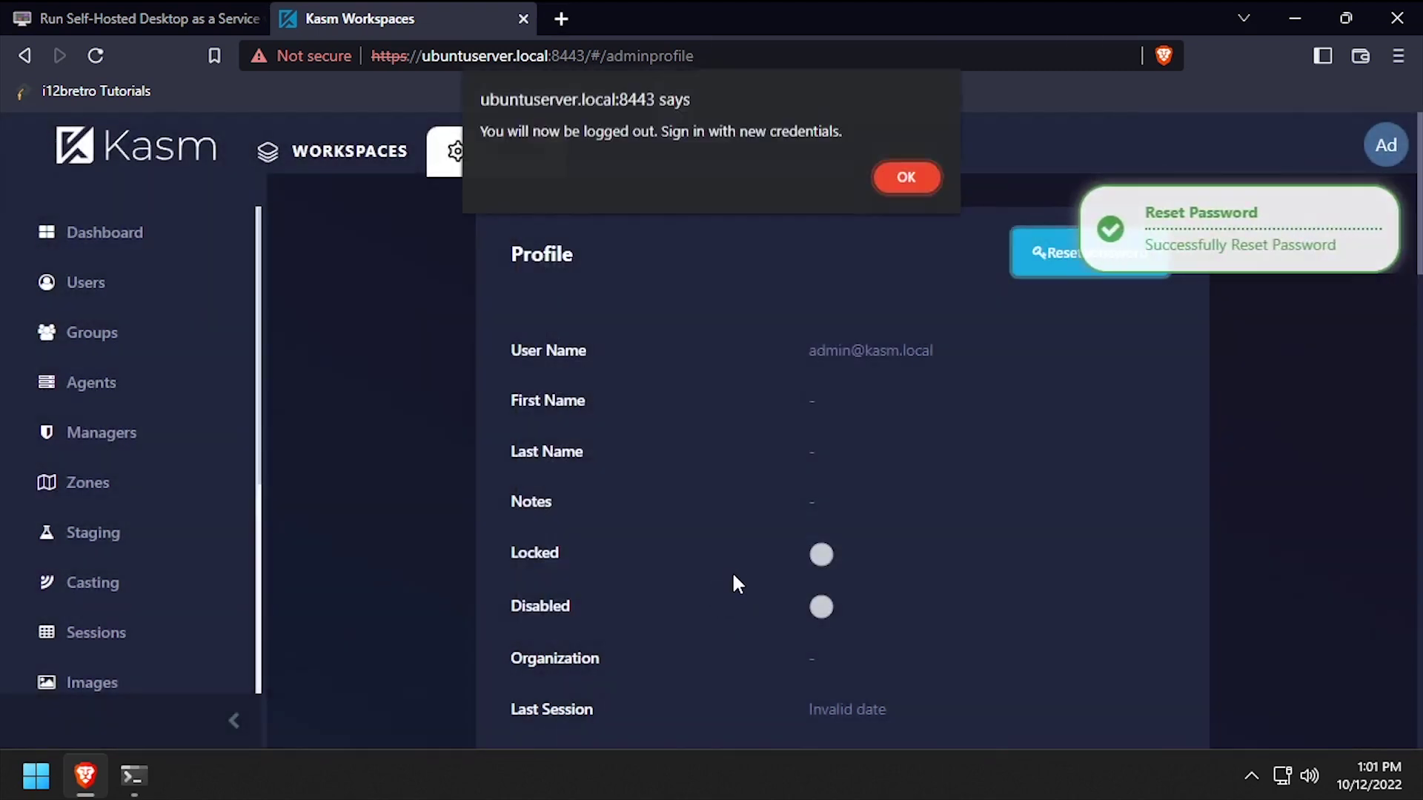
Step: Acknowledge the logout notice and log in as admin with the new password
click(910, 179)
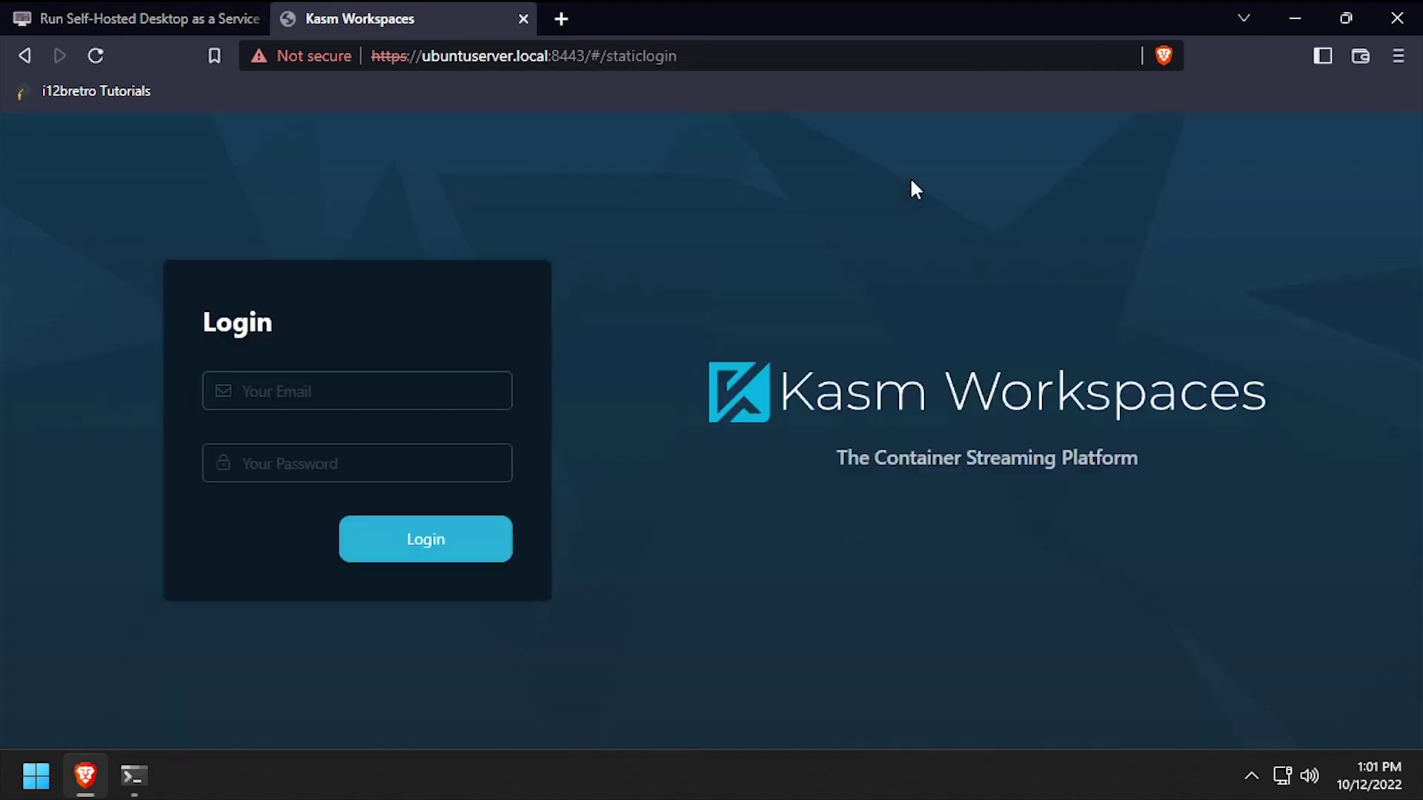
click(348, 390)
click(349, 452)
click(354, 445)
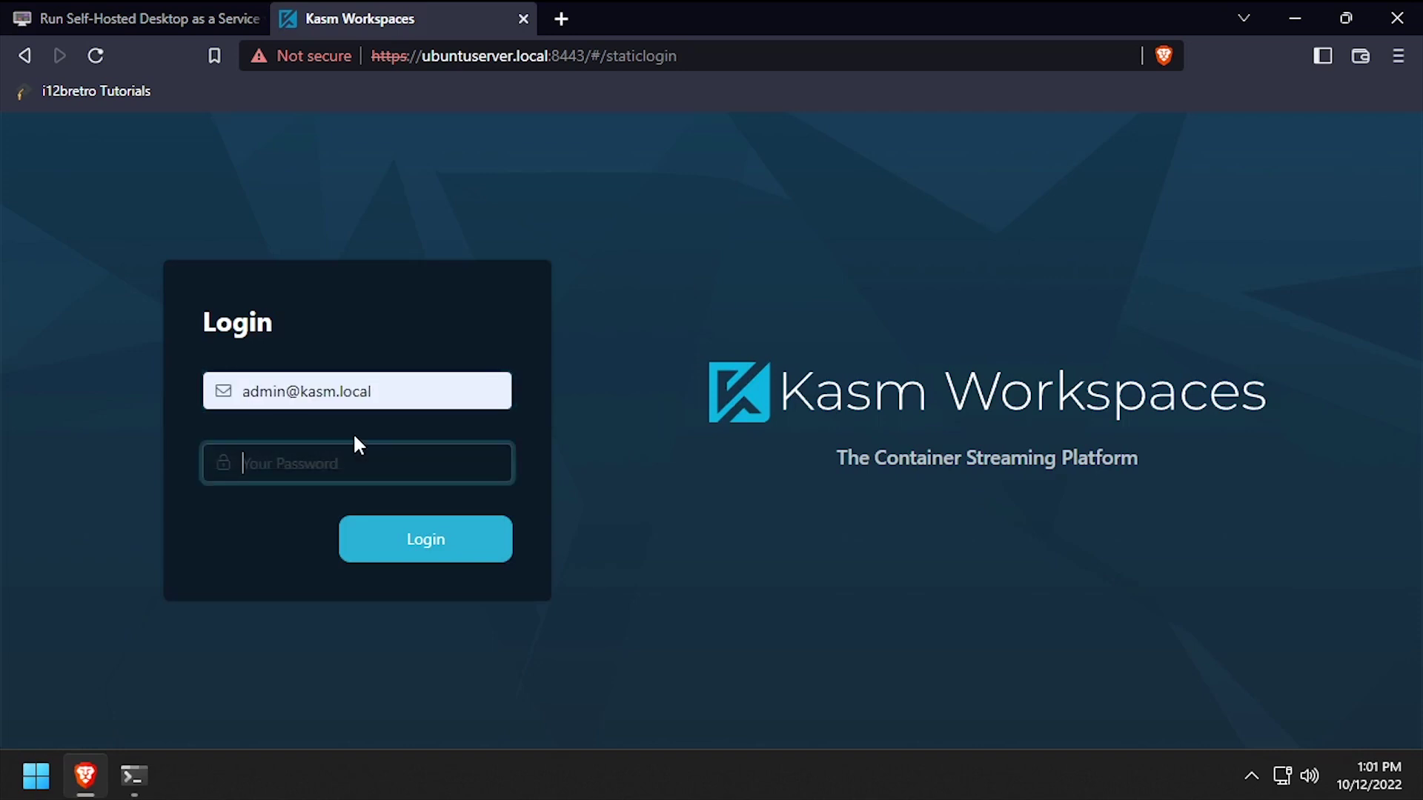
text(*********)
key(Return)
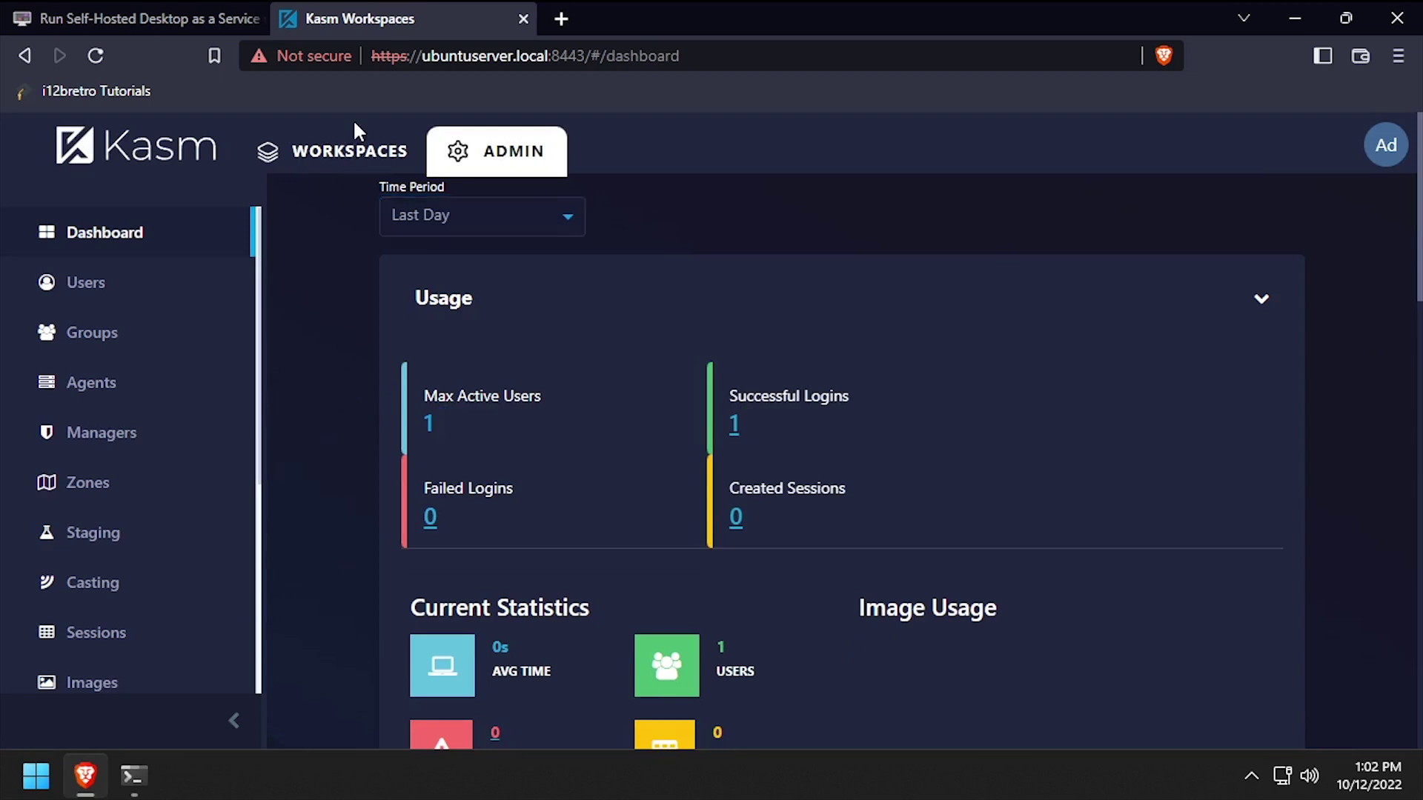
Step: Go to the Admin dashboard's Images page
click(348, 150)
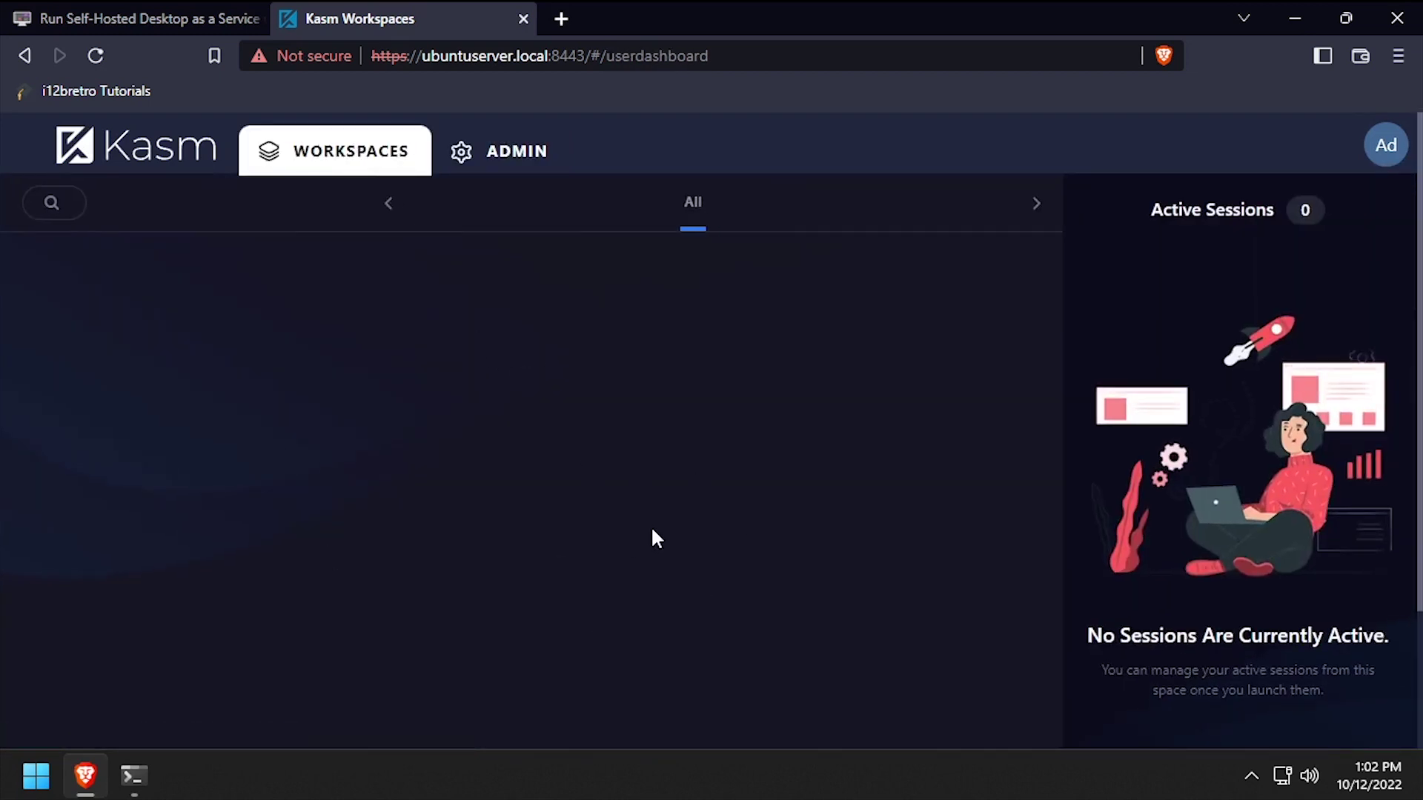
click(518, 156)
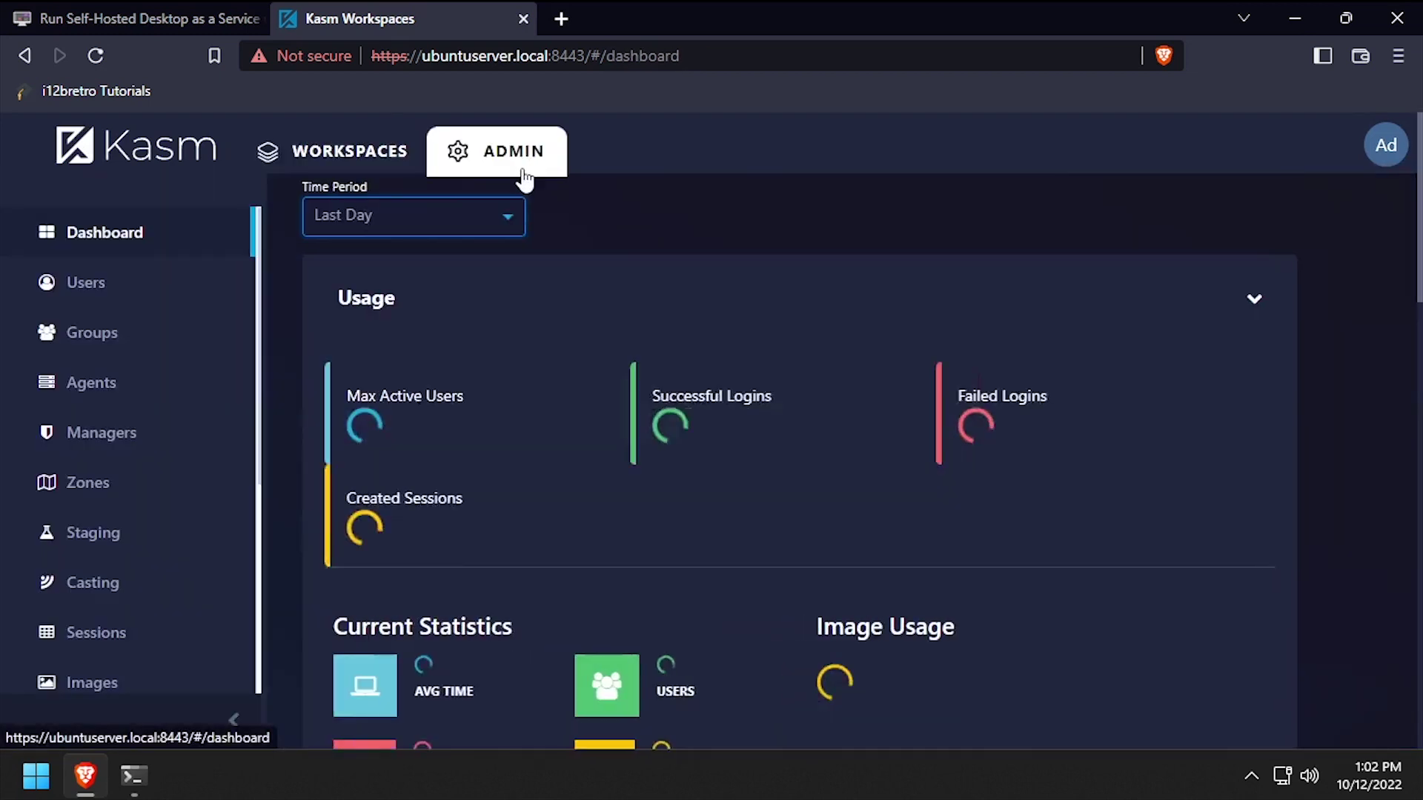
scroll(140, 518, down, 5)
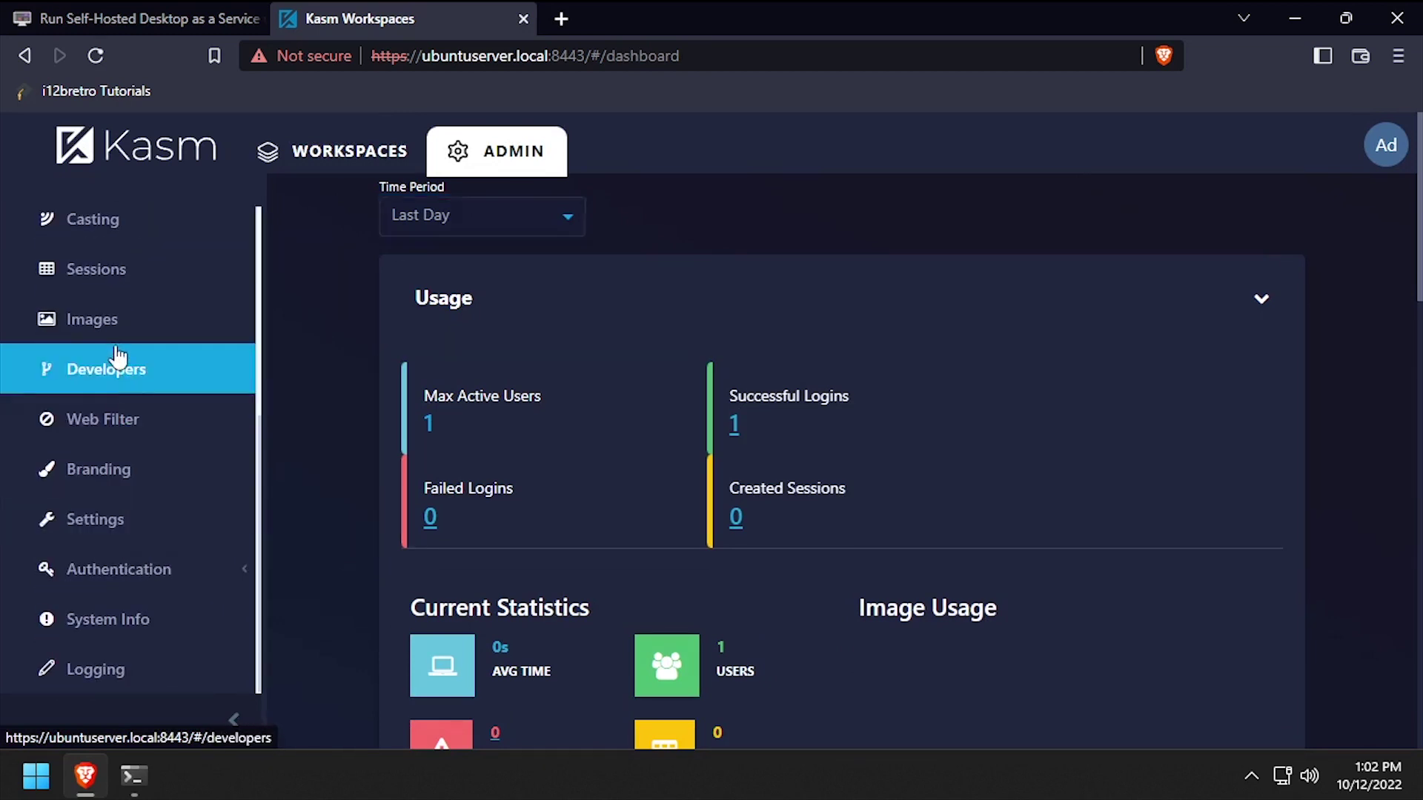
click(119, 343)
Step: Add an image with Docker Image kasmweb/brave:1.11.0-rolling and description 'Brave Browser'
click(1182, 265)
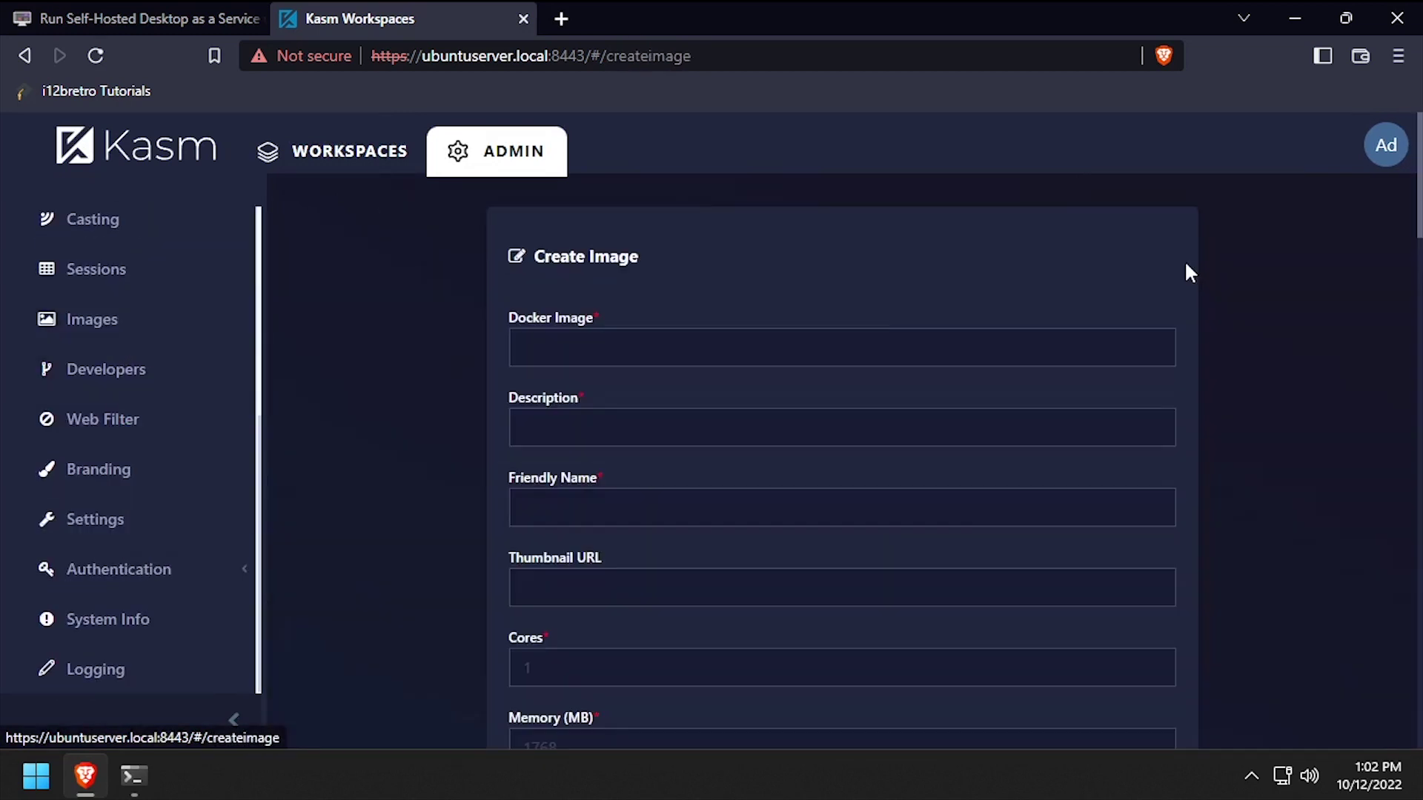
key(ctrl+shift+Tab)
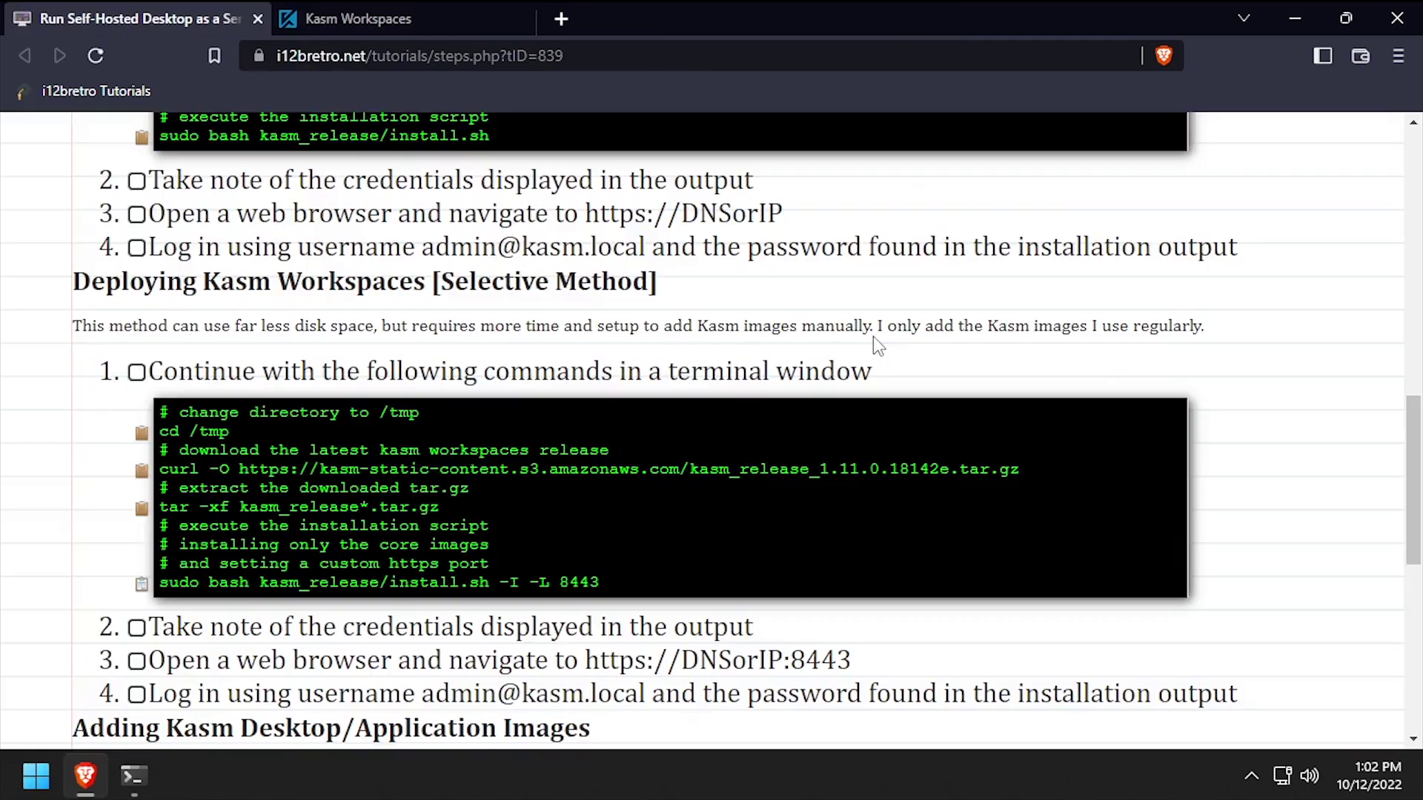
scroll(829, 358, down, 8)
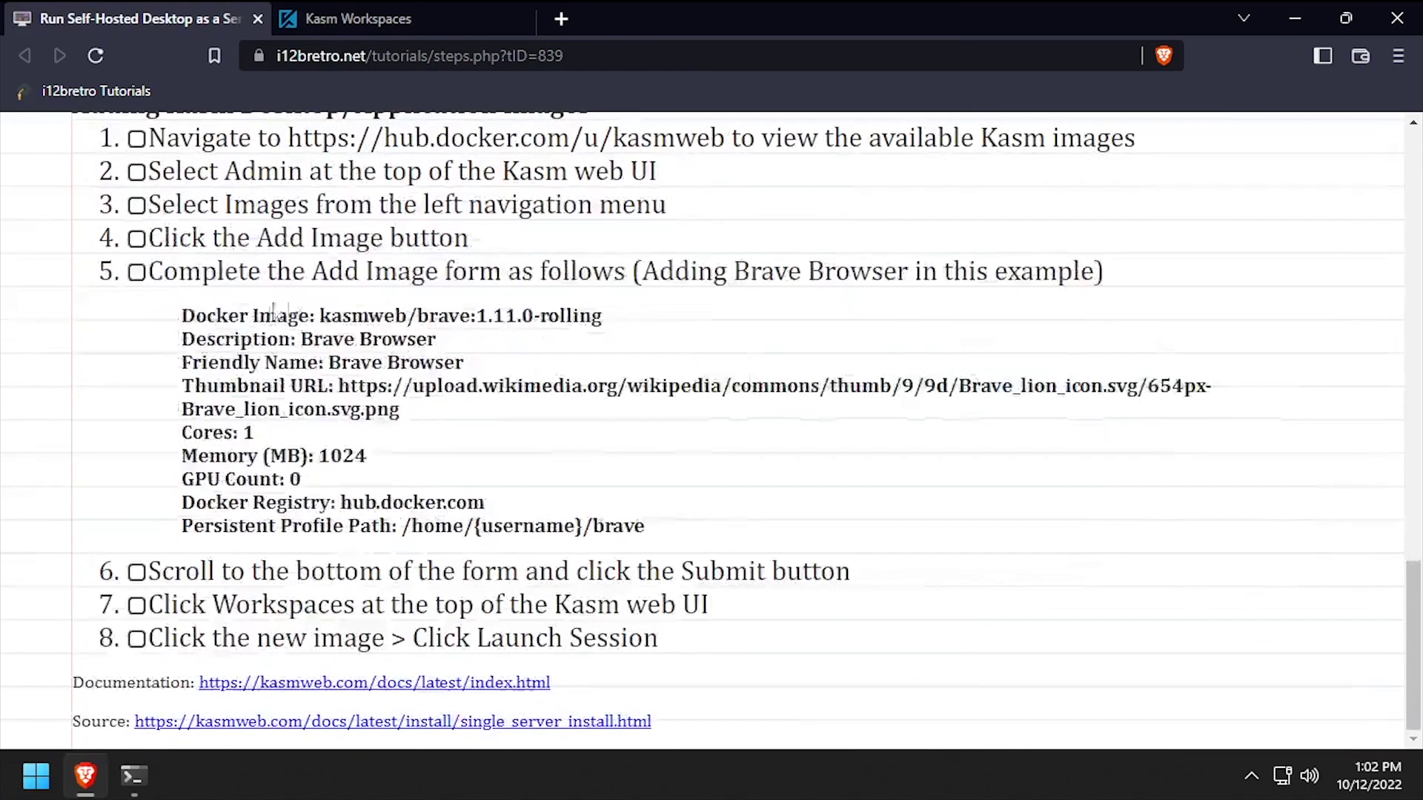
drag(320, 315, 602, 323)
key(ctrl+c)
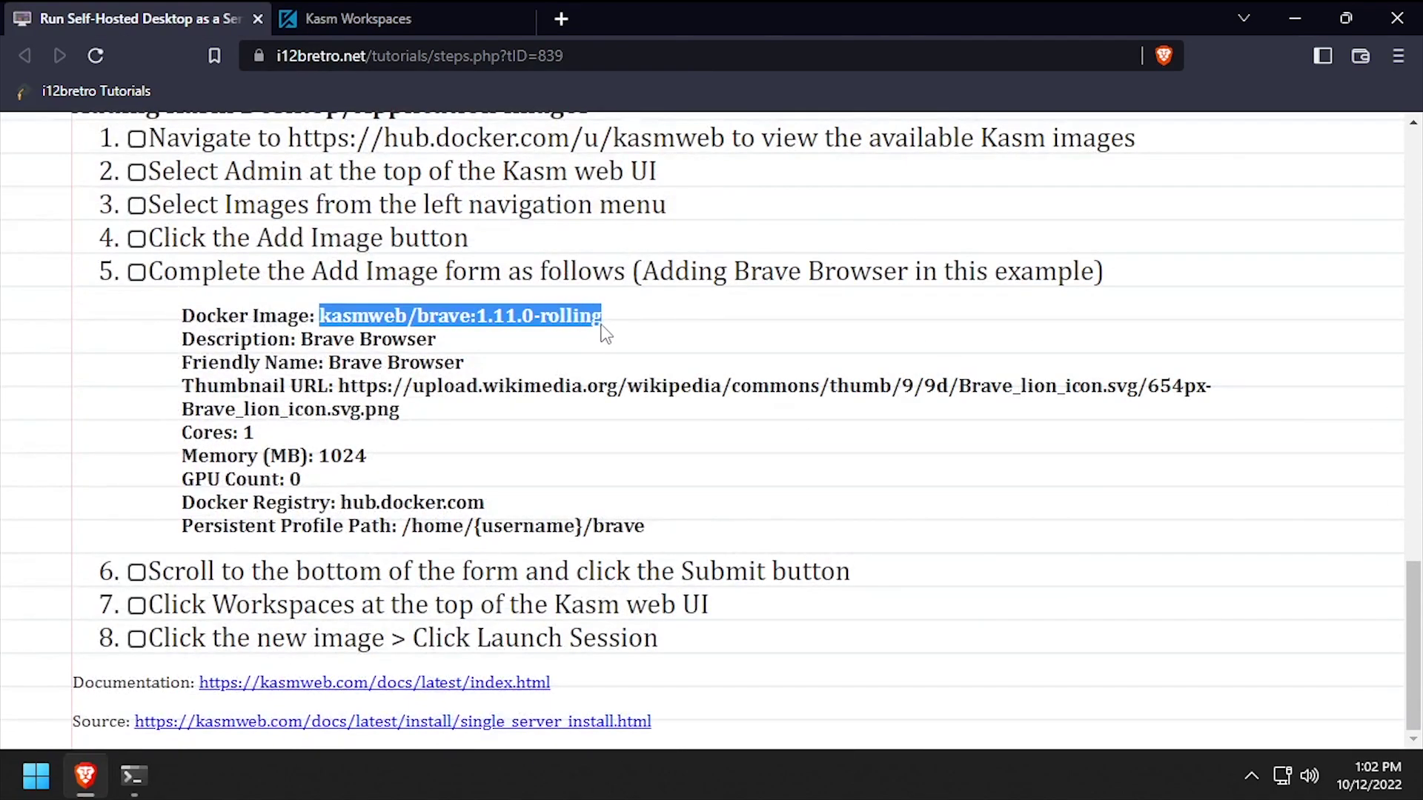
key(ctrl+Tab)
key(ctrl+v)
key(Tab)
text(B)
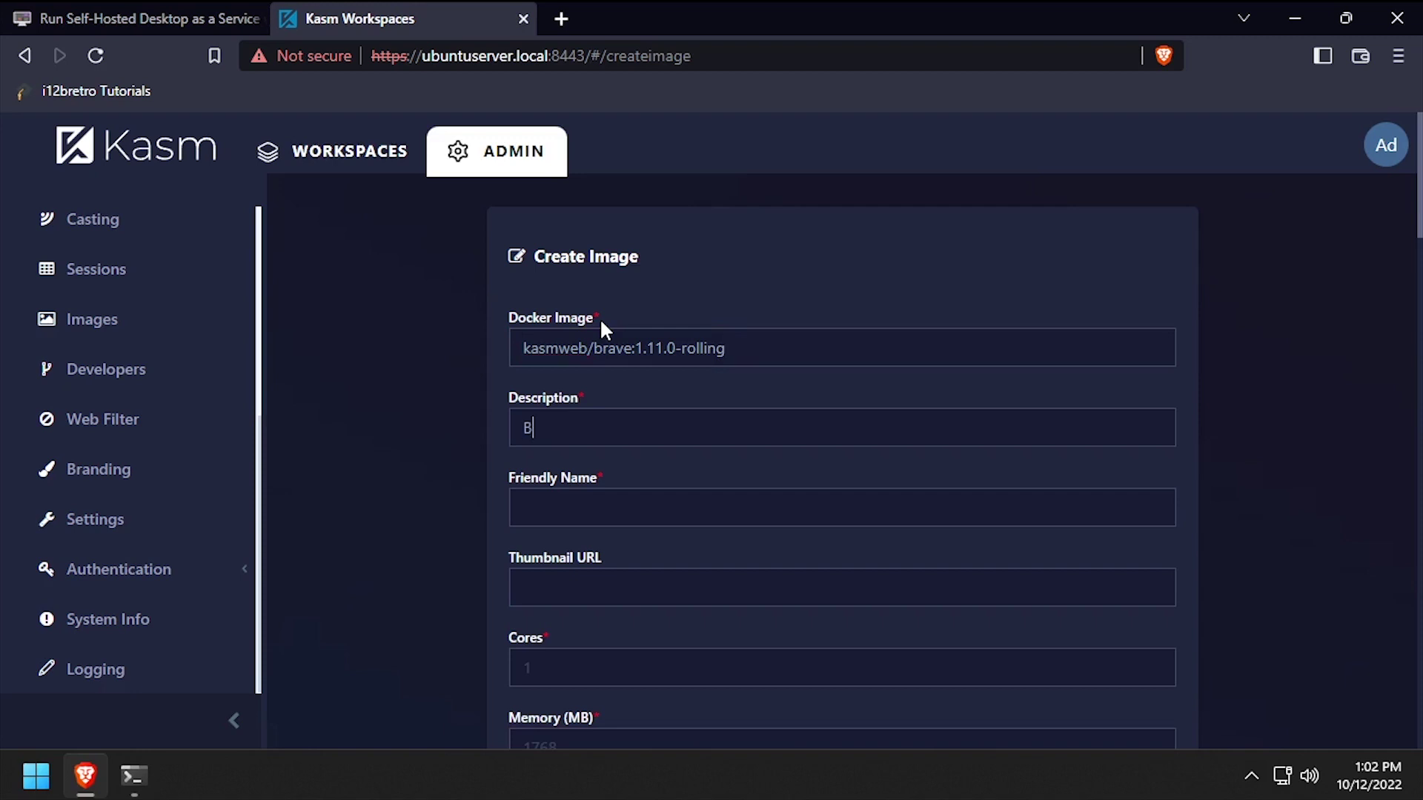
text(rave Browser)
Step: Paste the Brave thumbnail URL from the tutorial into Thumbnail URL
key(Tab)
text(Brave Browser)
key(Tab)
key(ctrl+Tab)
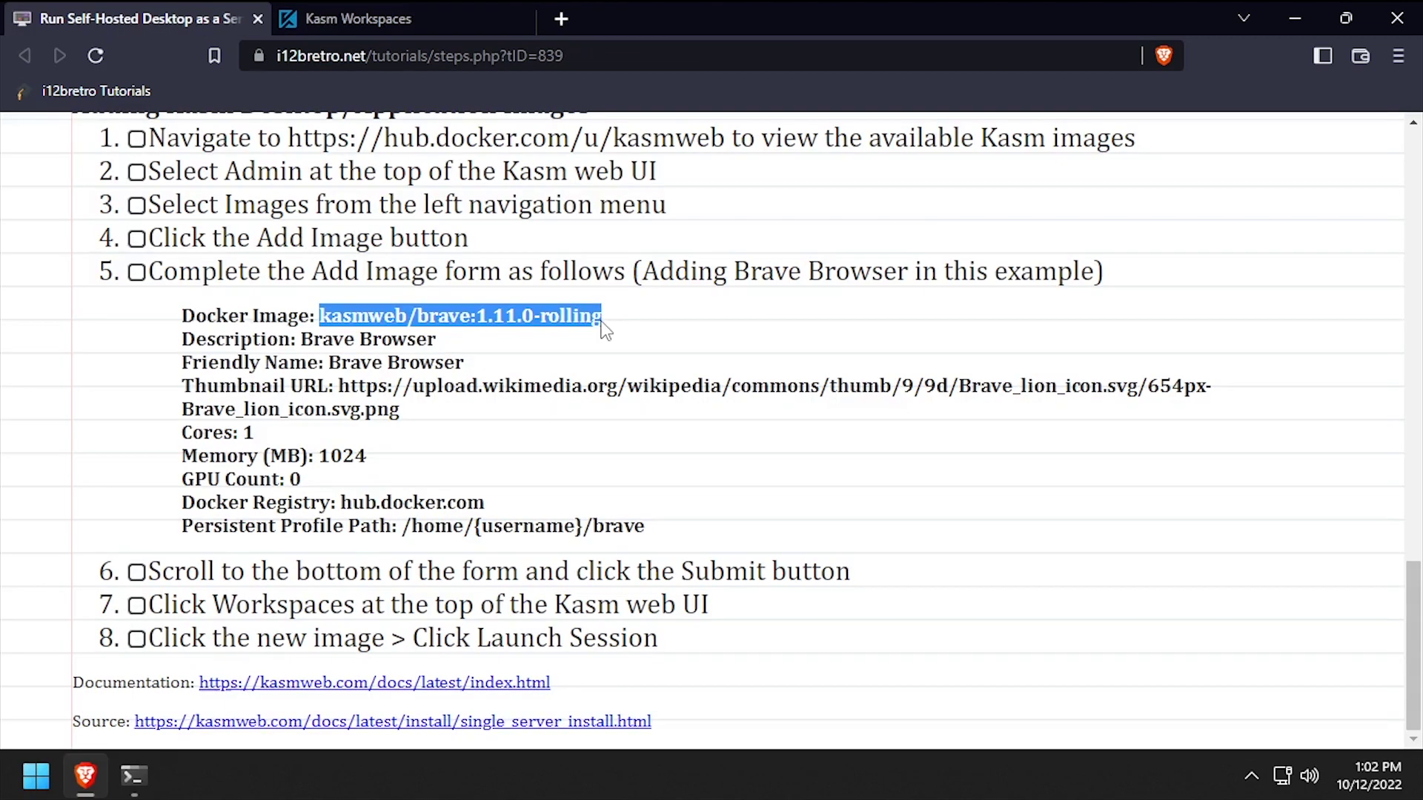
drag(341, 387, 406, 407)
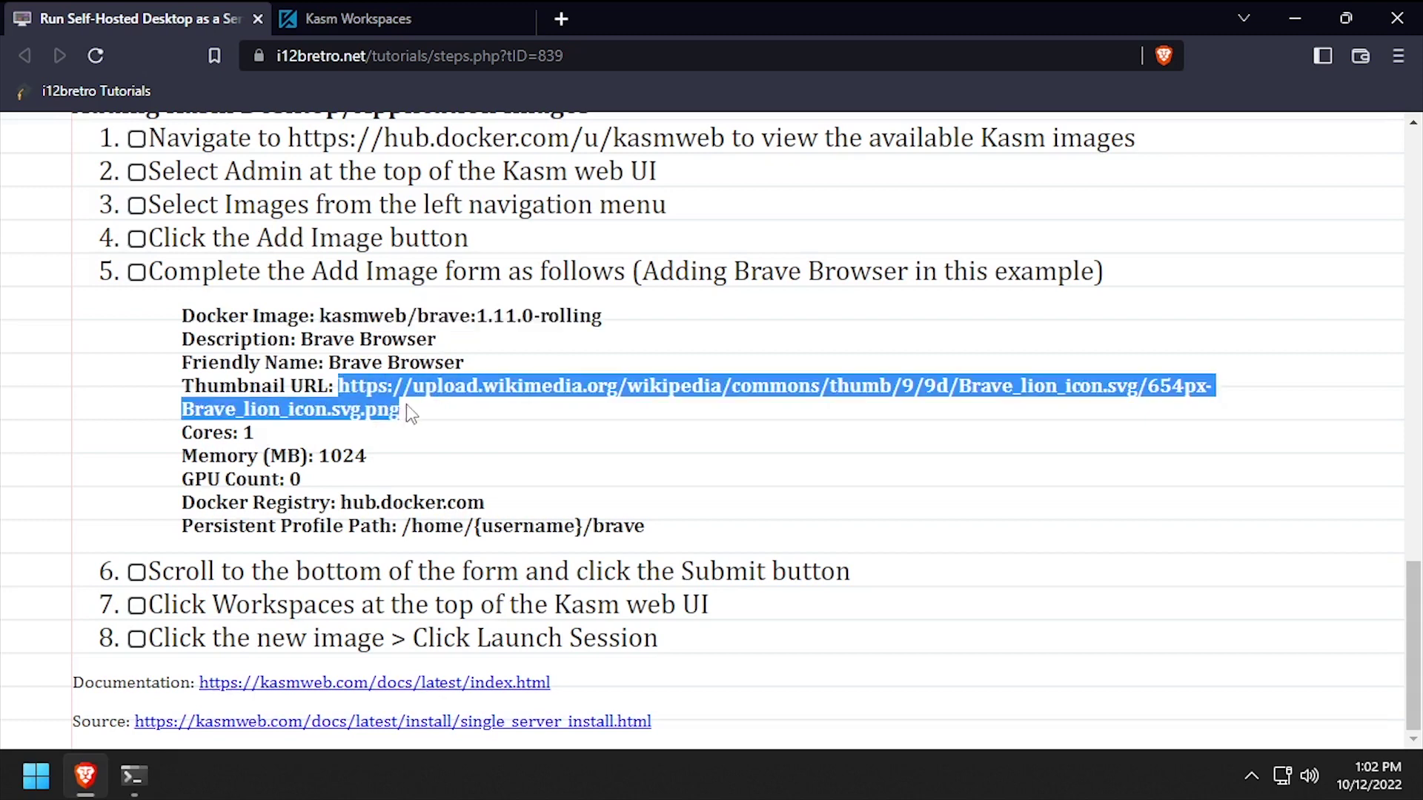
key(ctrl+c)
key(ctrl+Tab)
key(ctrl+v)
Step: Set Cores to 1 and GPU Count to 0, keep memory at 1024 MB, and tick Enabled
scroll(414, 397, down, 3)
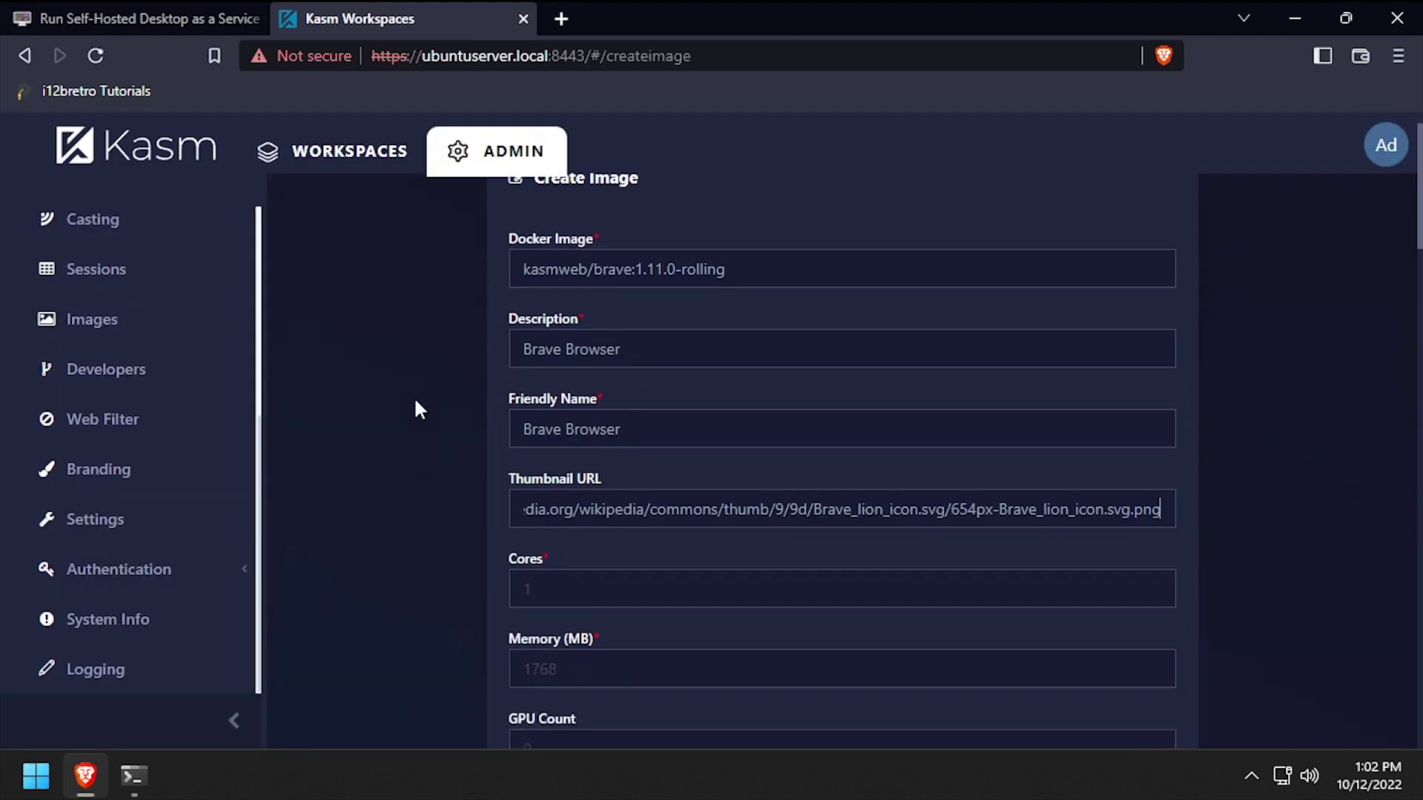
key(Tab)
text(1)
key(Tab)
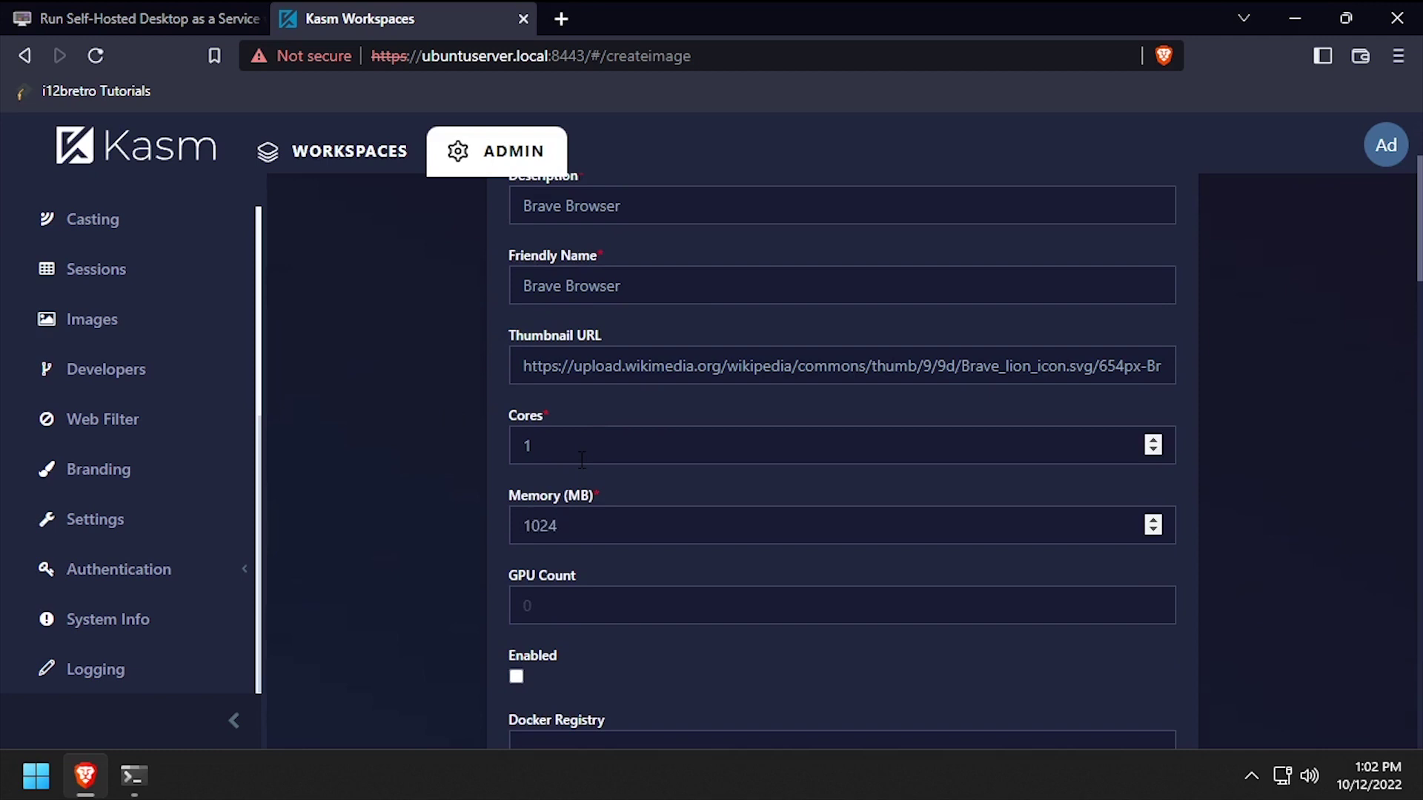
key(Tab)
text(0)
scroll(547, 562, down, 2)
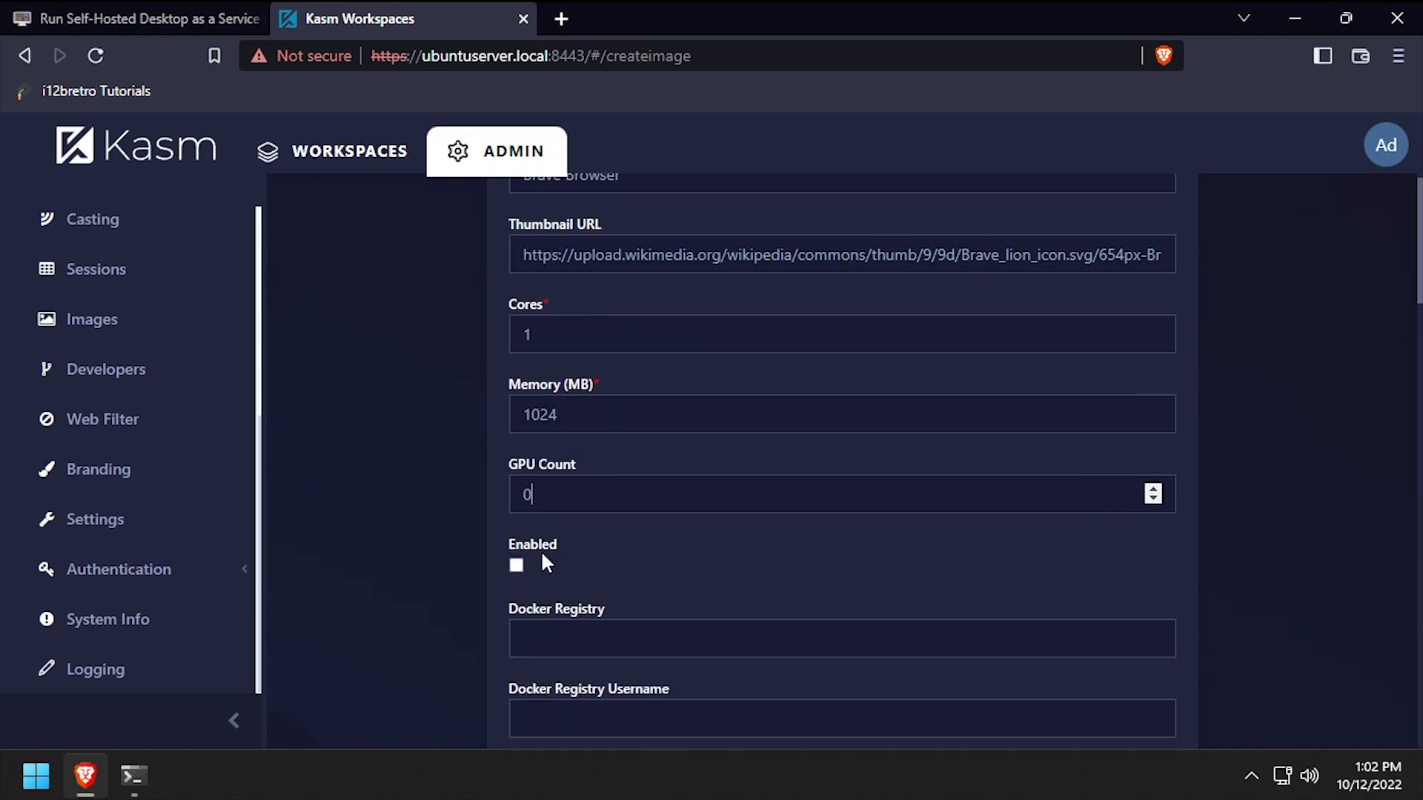
click(519, 568)
Step: Enter registry hub.docker.com and profile path /home/{username}/brave, then submit the image
text(hub.docker.com)
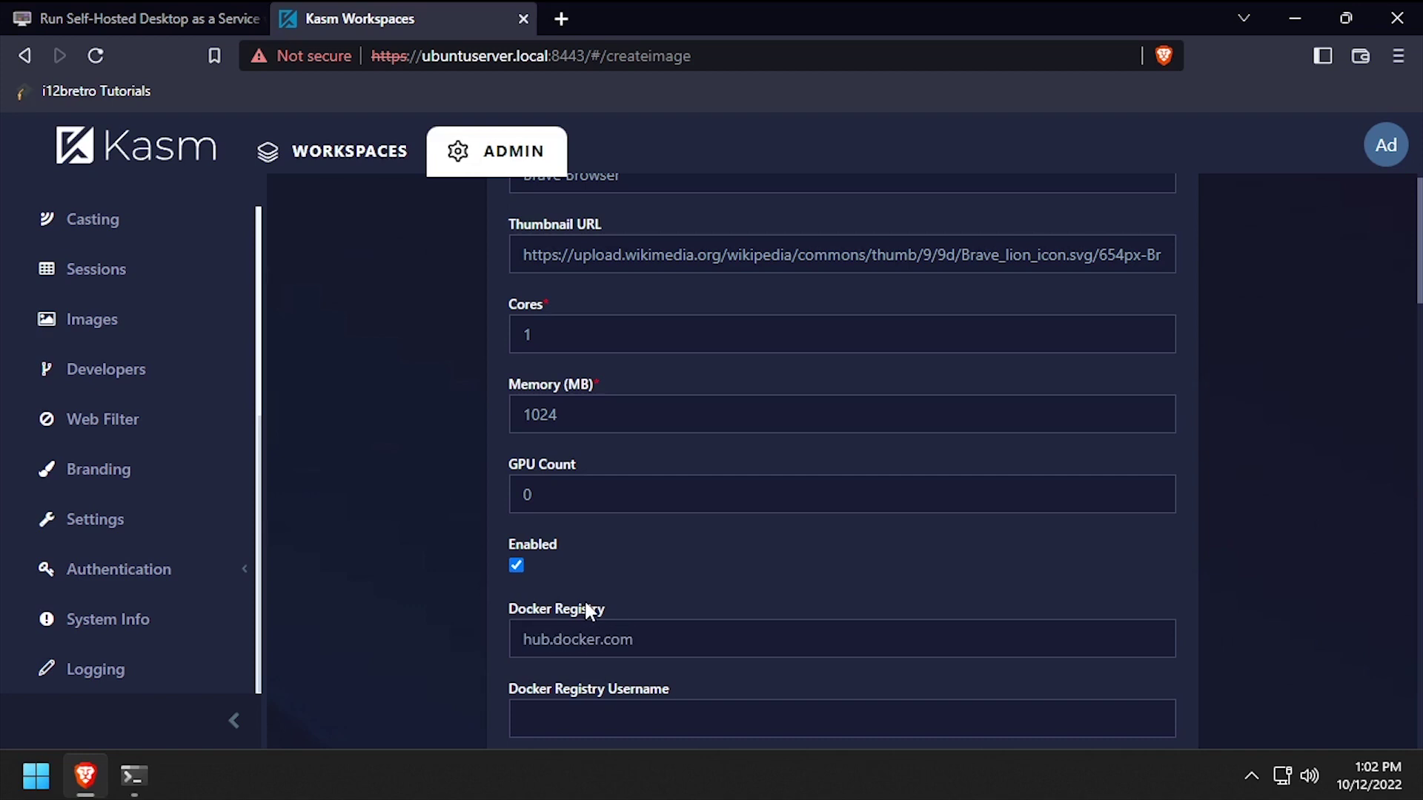
key(ctrl+shift+Tab)
drag(400, 552, 657, 531)
key(ctrl+Tab)
scroll(645, 519, down, 4)
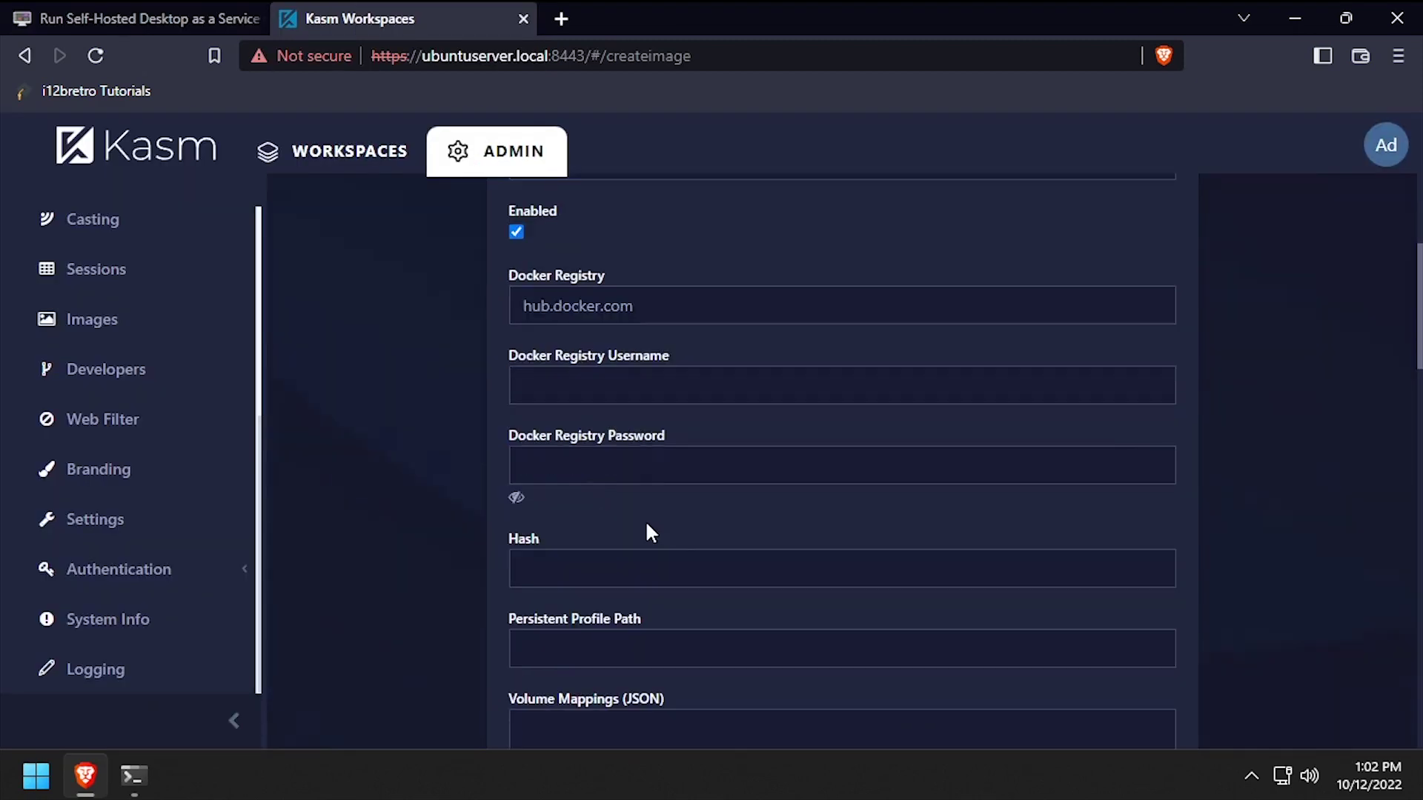
scroll(643, 514, down, 2)
click(645, 523)
key(ctrl+v)
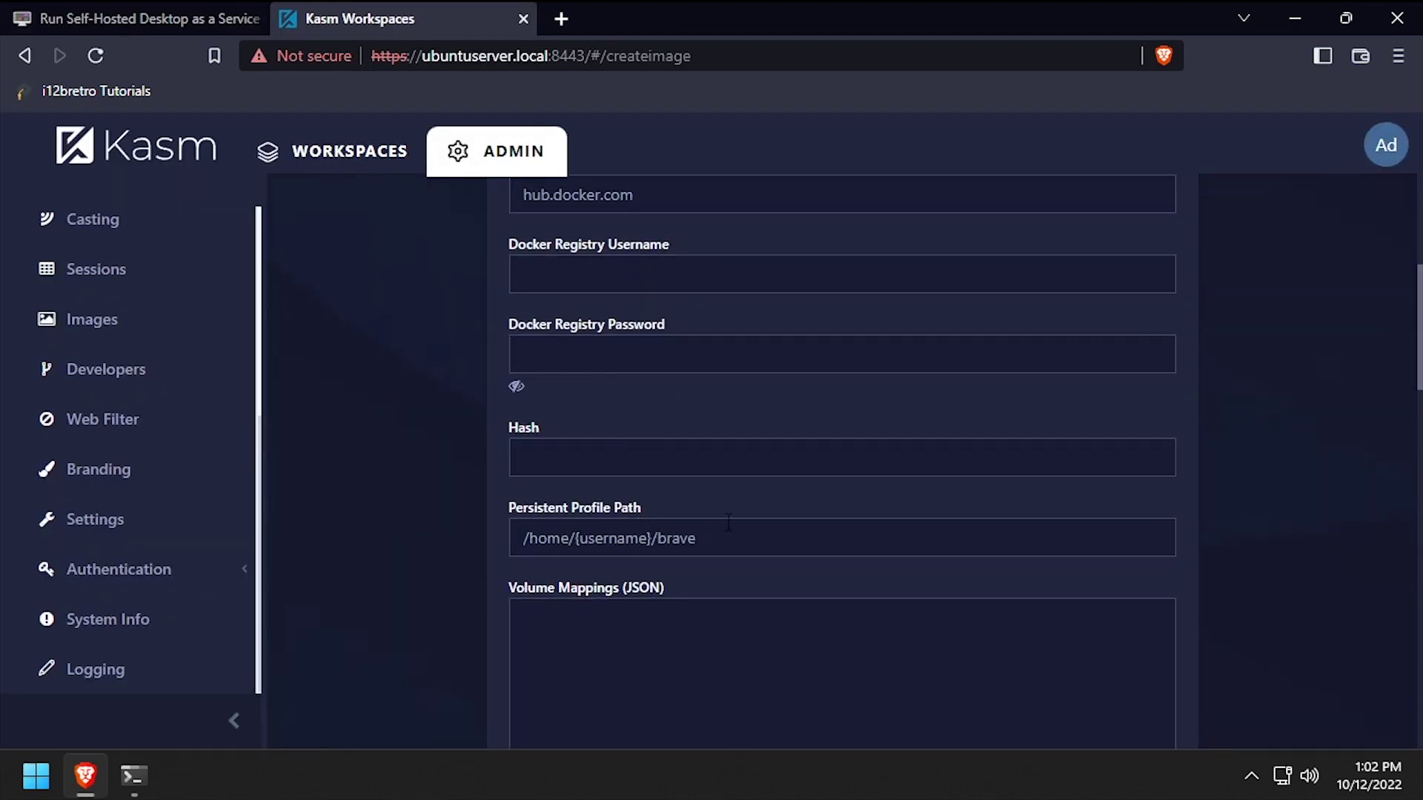
scroll(734, 521, down, 20)
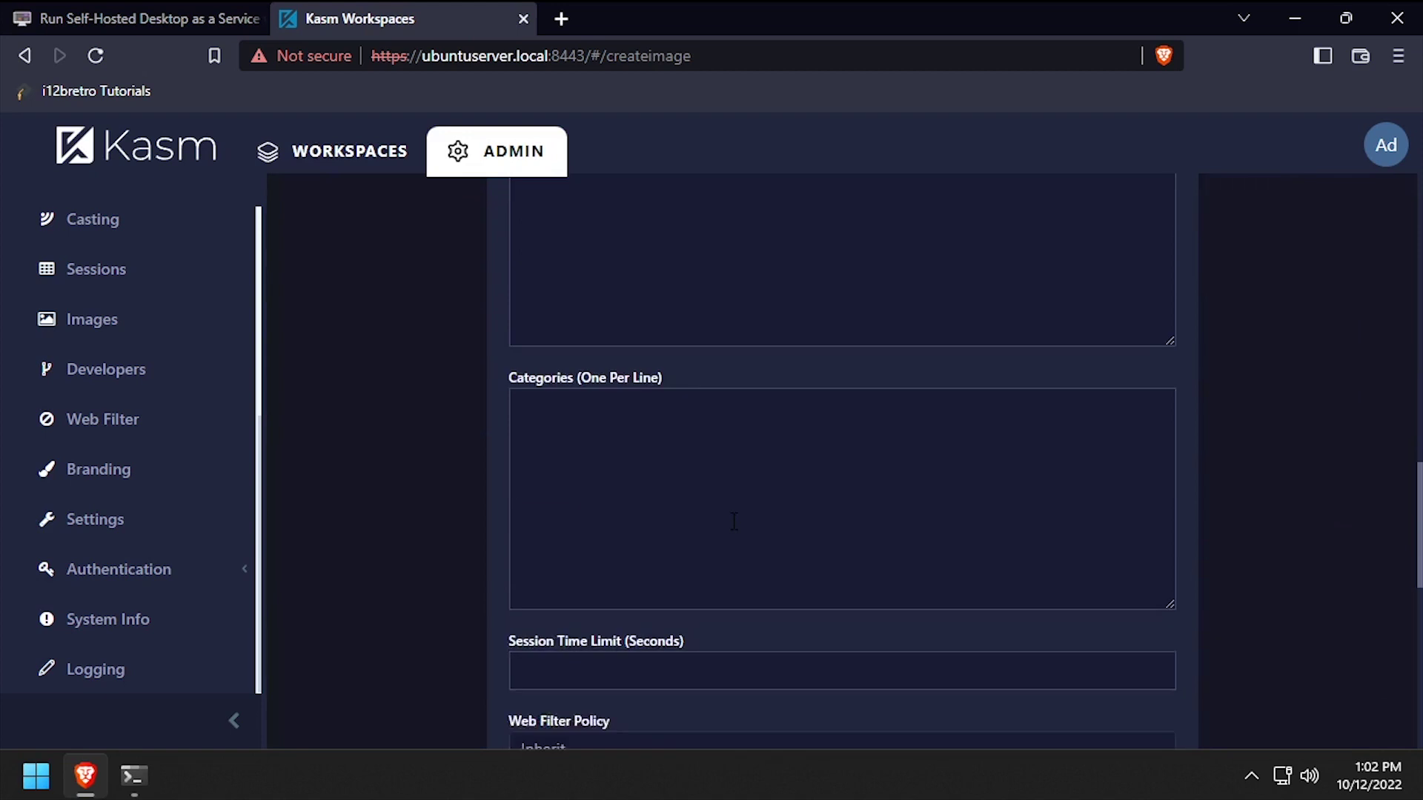
click(1104, 624)
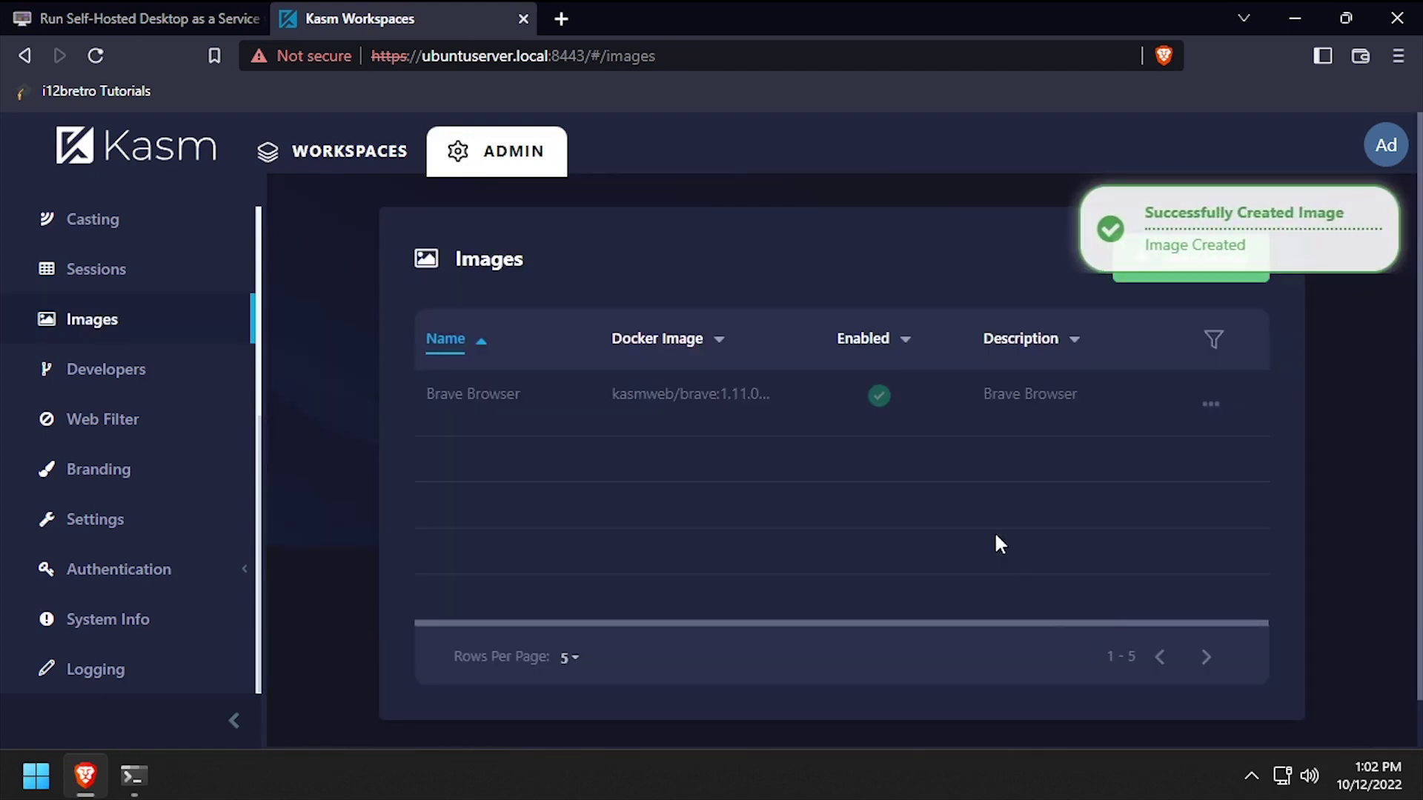
Step: Launch a session from the Brave Browser card on the Workspaces dashboard
click(359, 168)
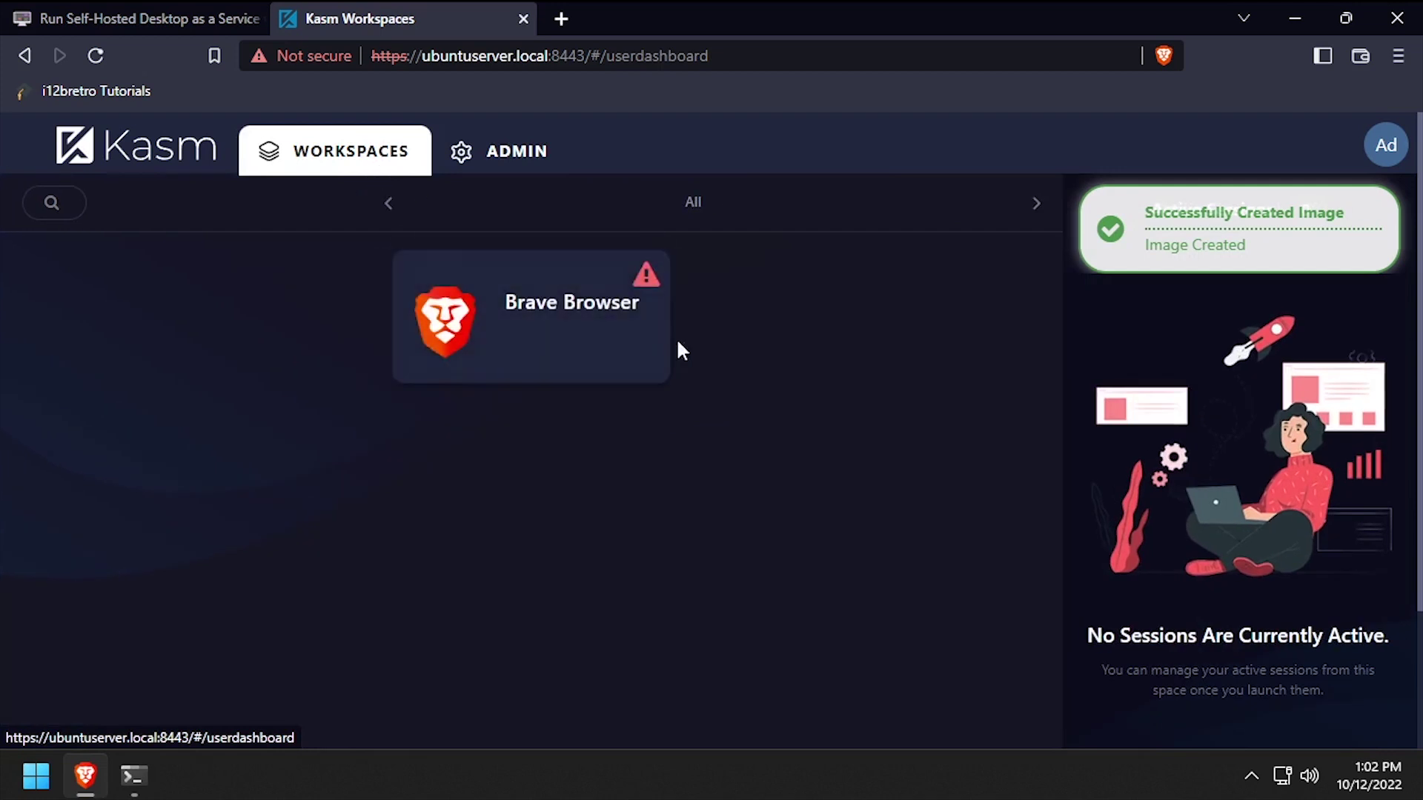
mouse_move(644, 292)
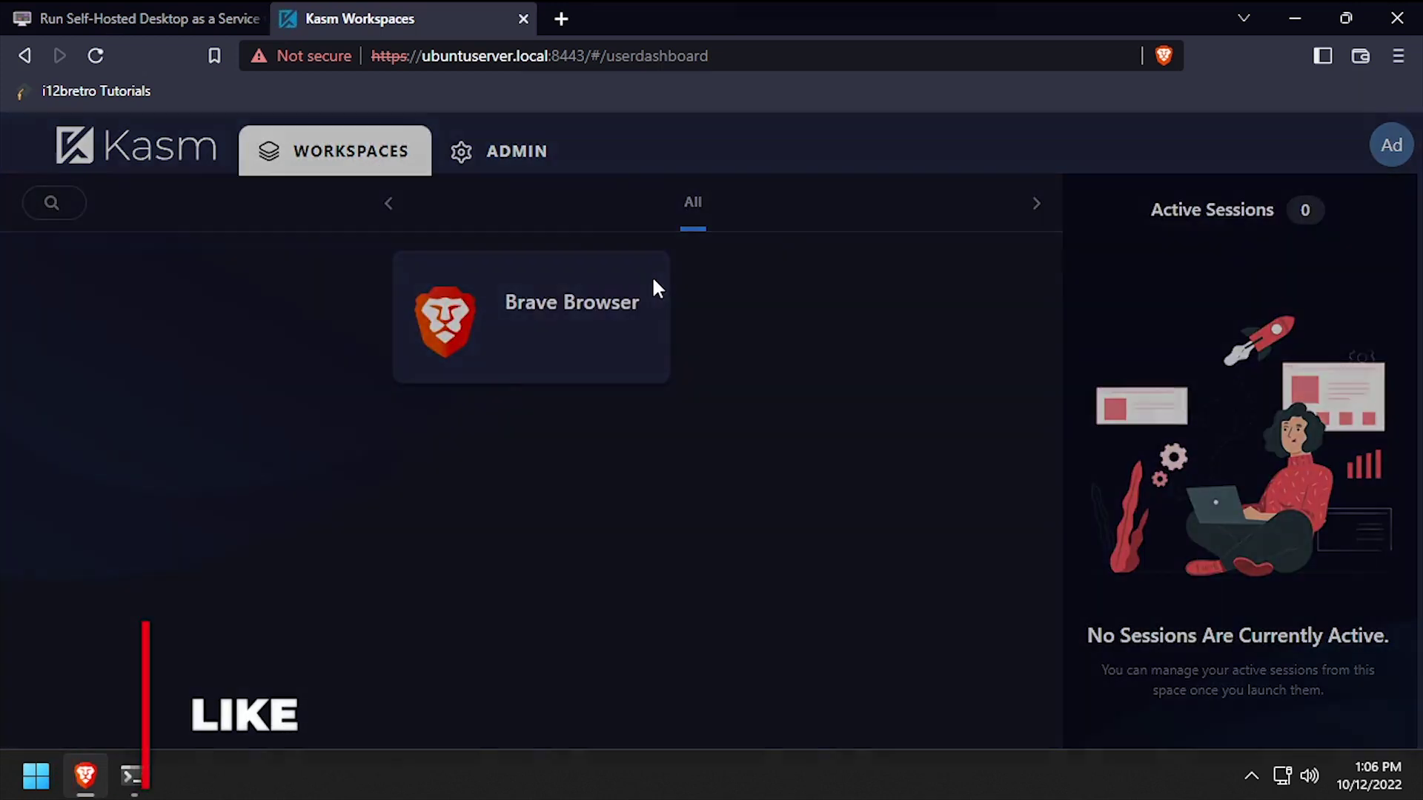
click(657, 289)
click(733, 527)
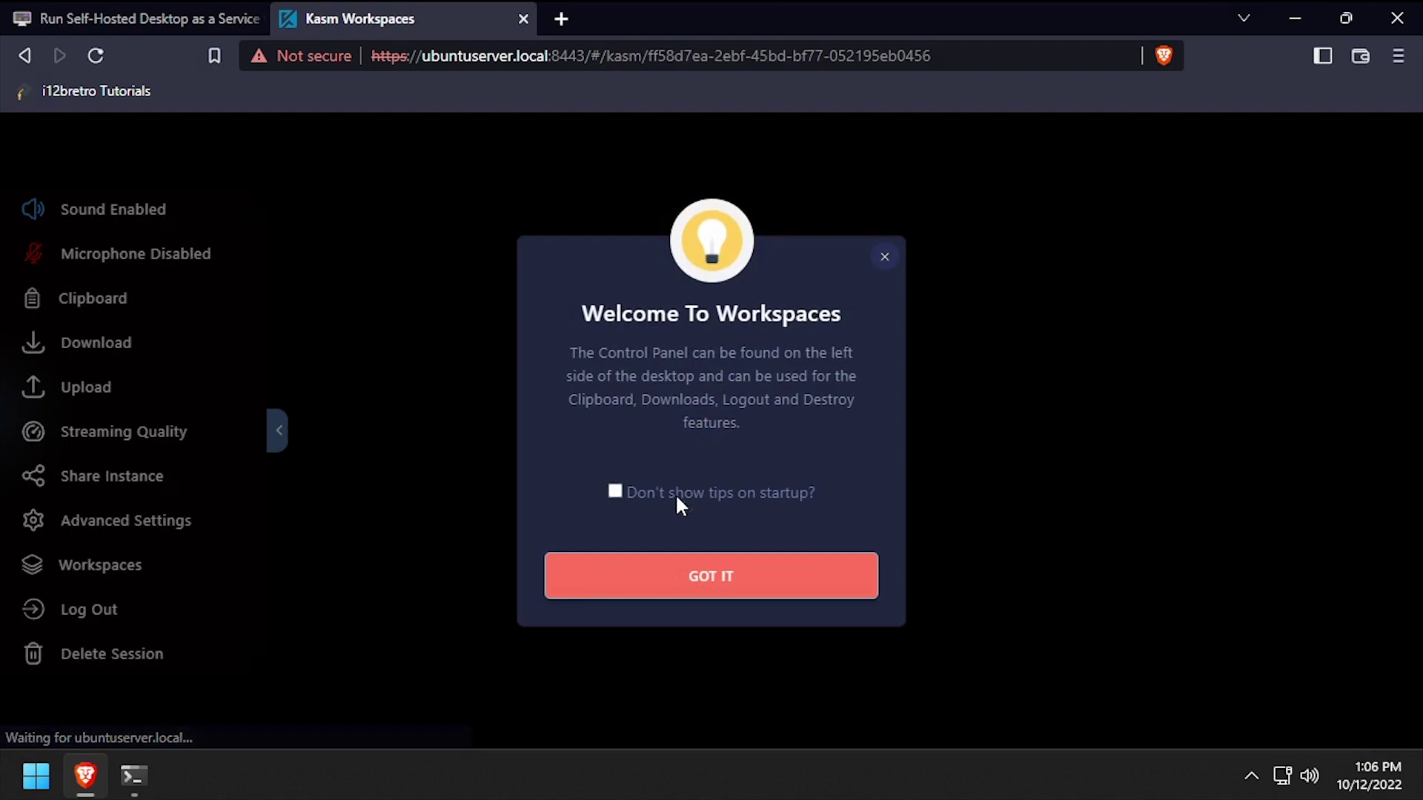
Step: Turn off startup tips, dismiss the welcome tips, and allow clipboard access for the session
click(615, 493)
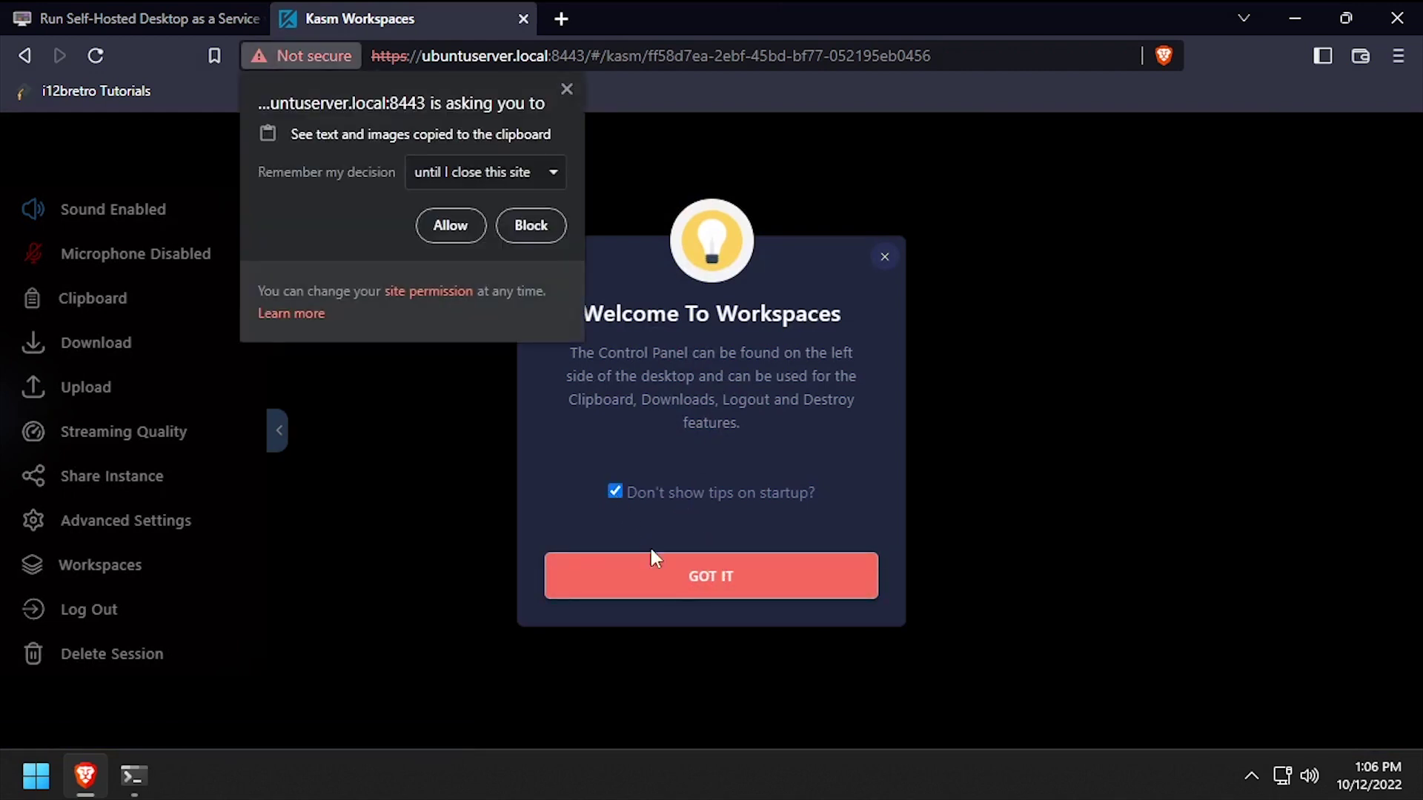
click(684, 564)
click(449, 227)
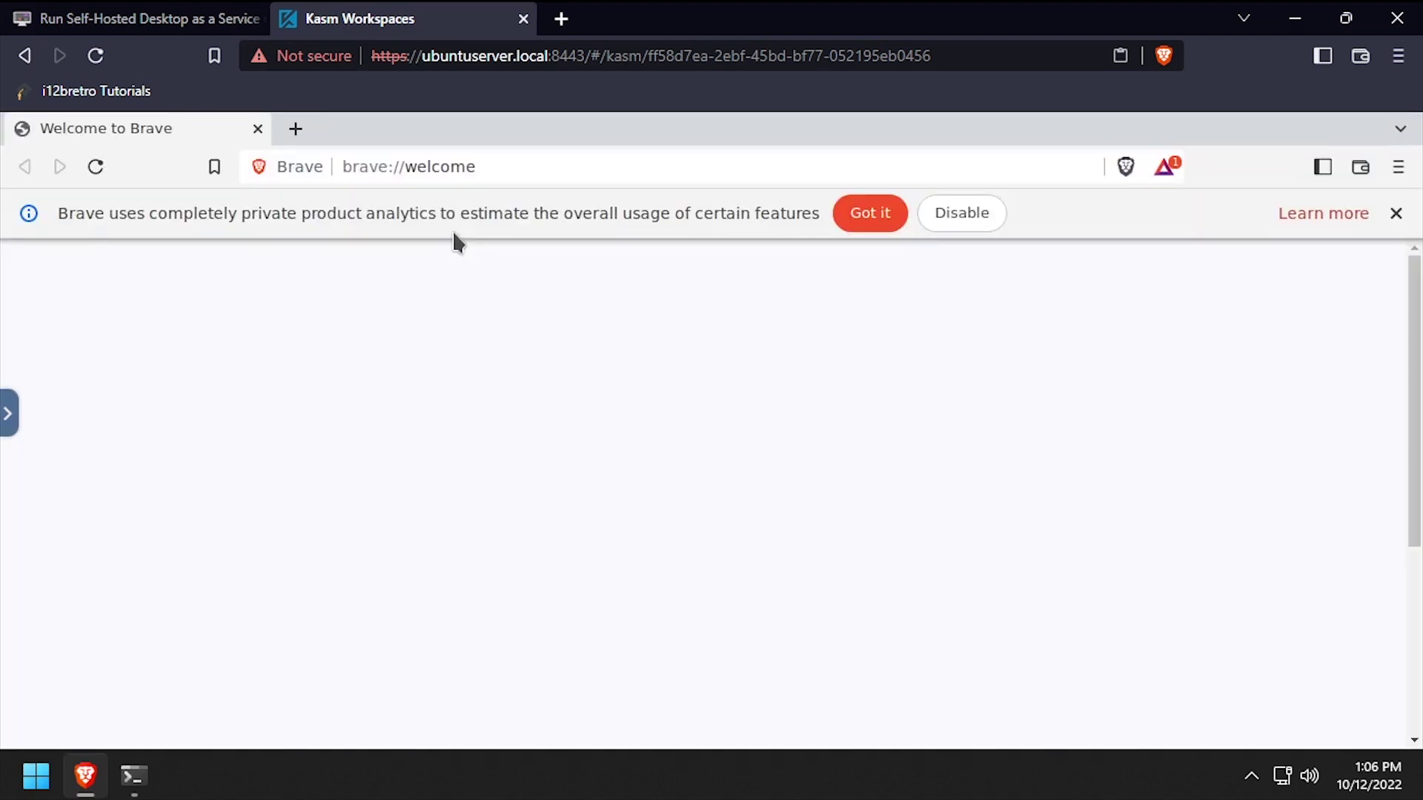
click(517, 175)
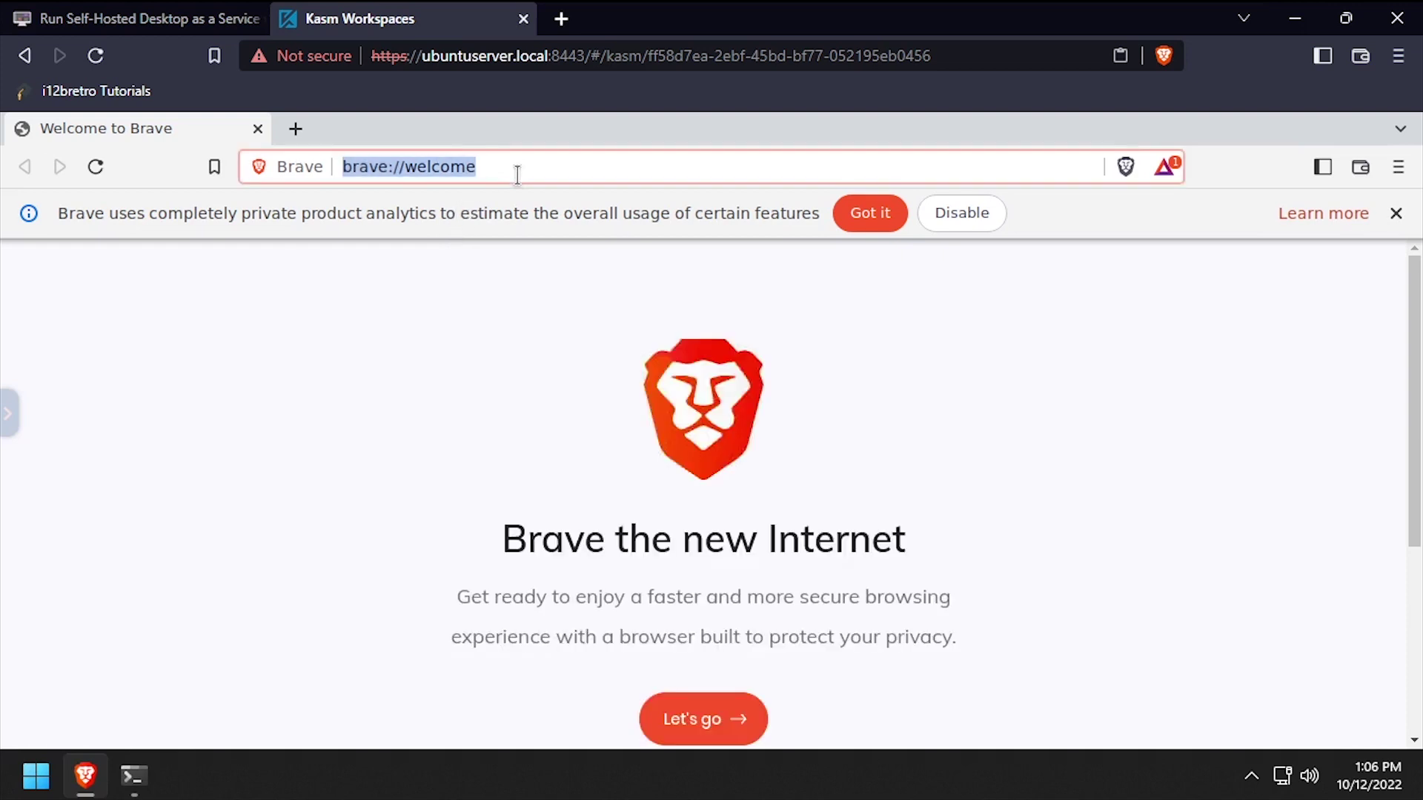
text(https://youtube.com/c/i12bretro)
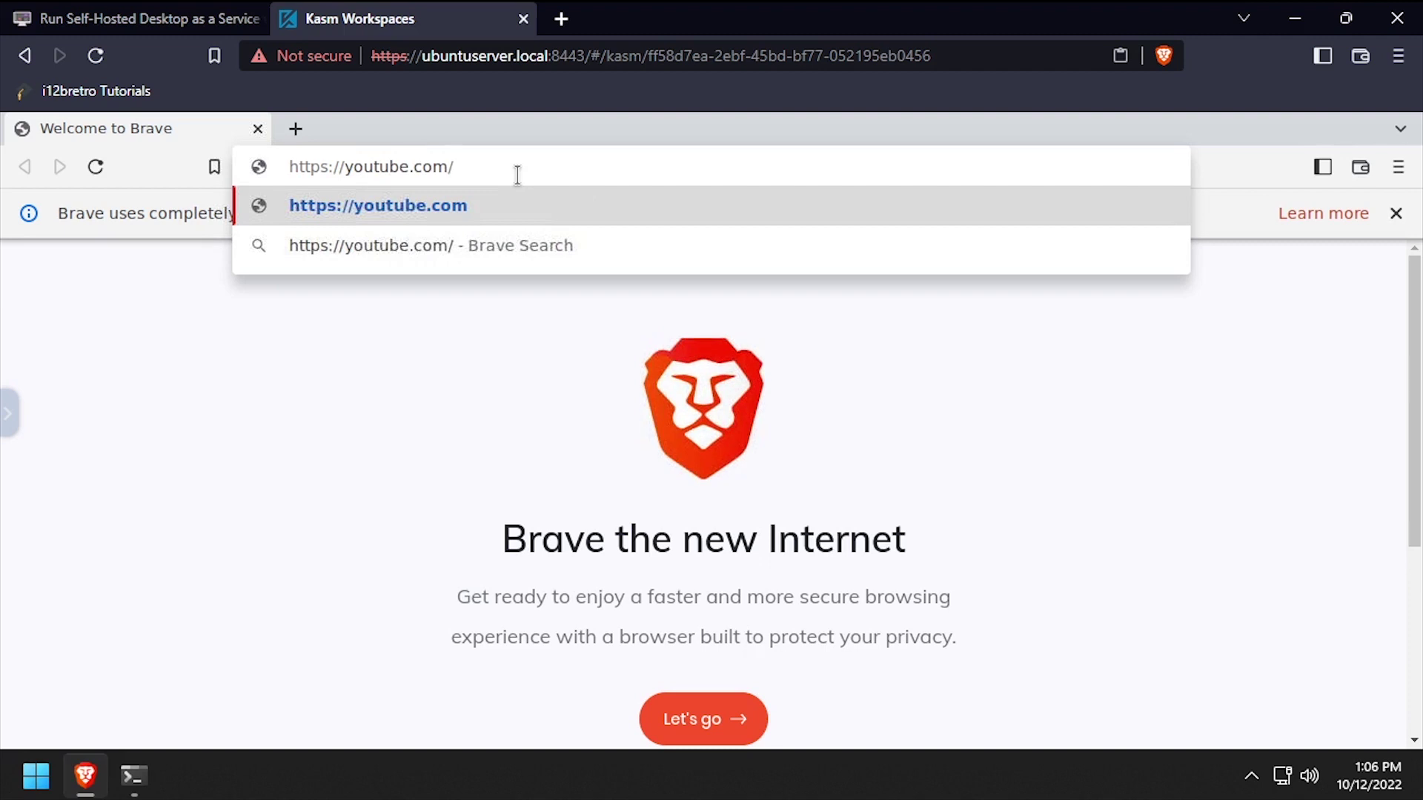
key(Return)
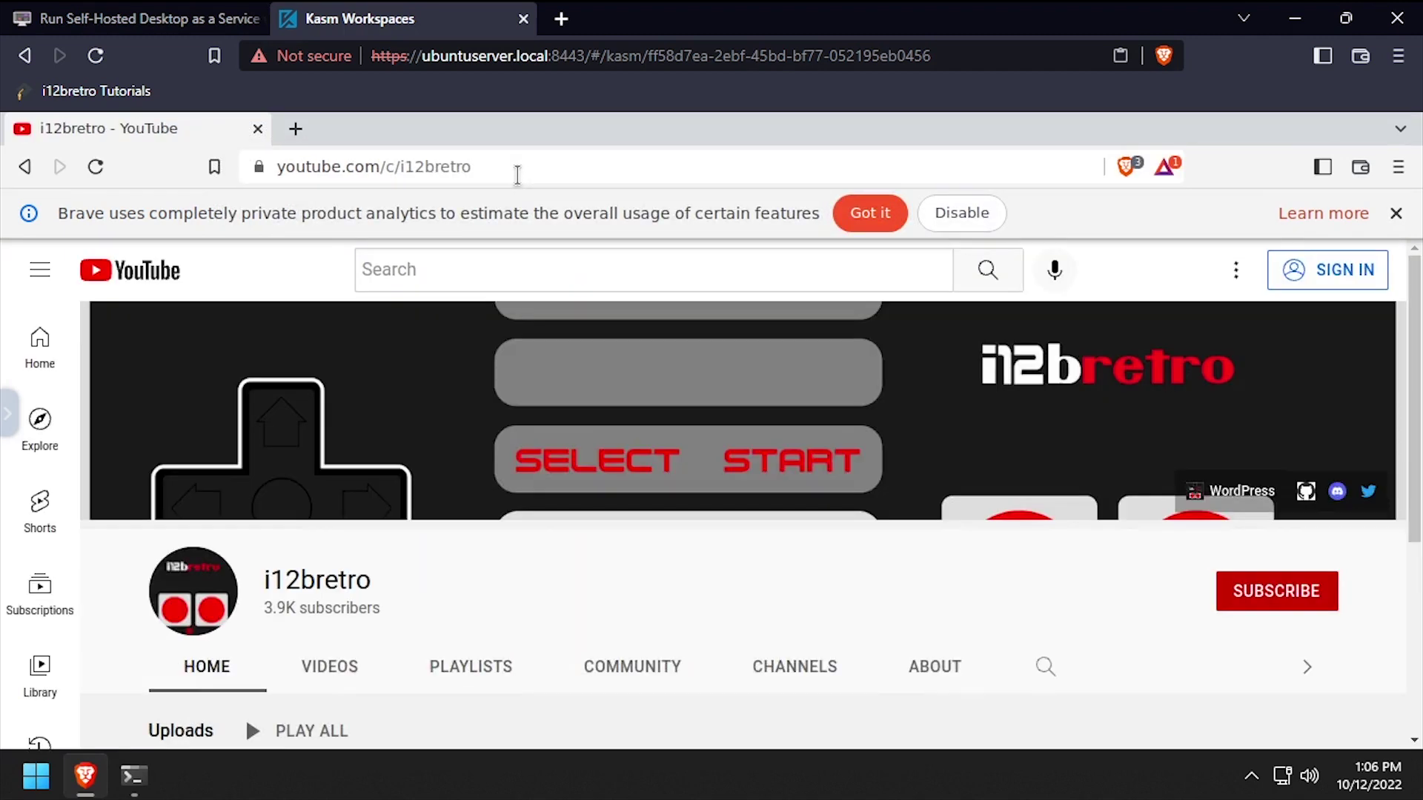
click(1401, 170)
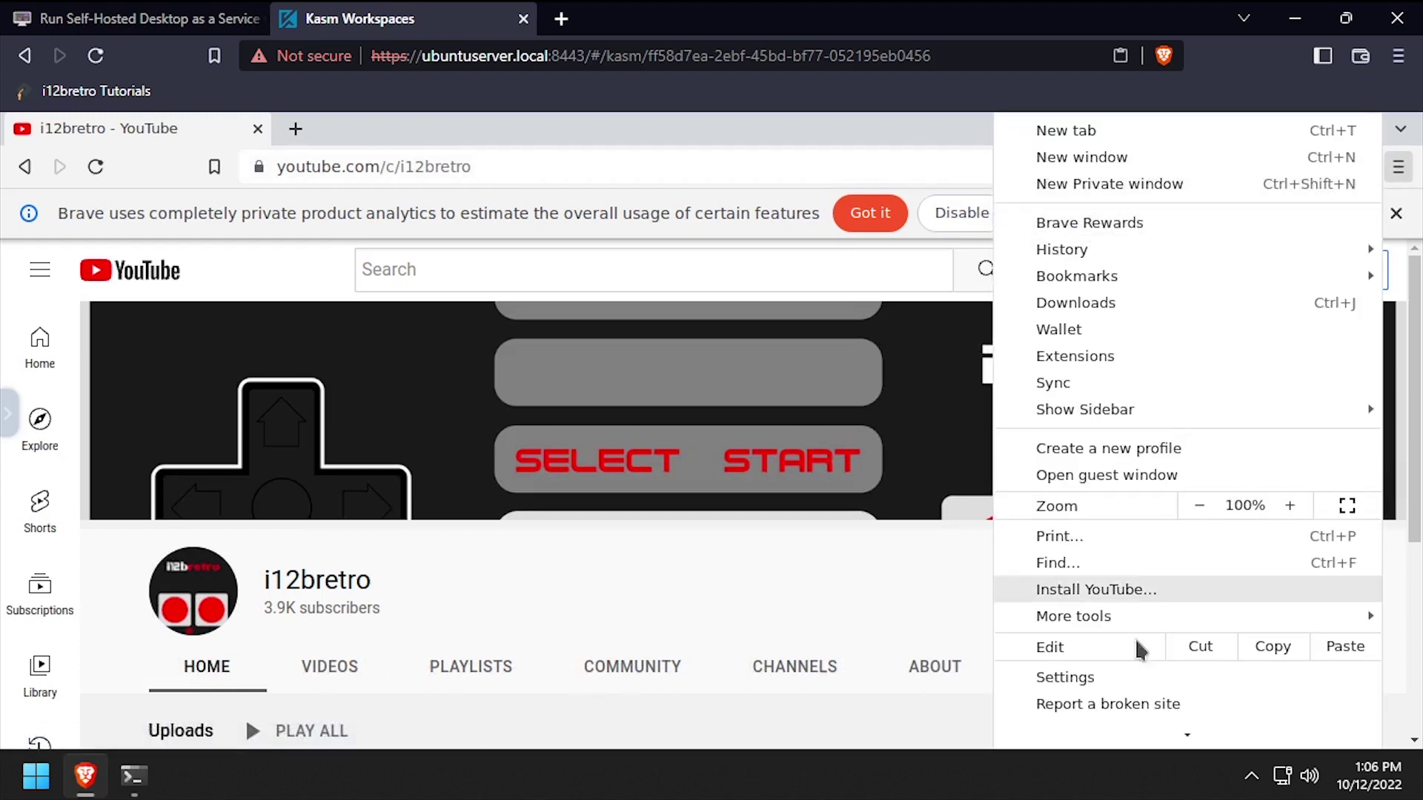
Step: Set Brave colors to Dark under Appearance settings, then close the Settings tab
click(1091, 683)
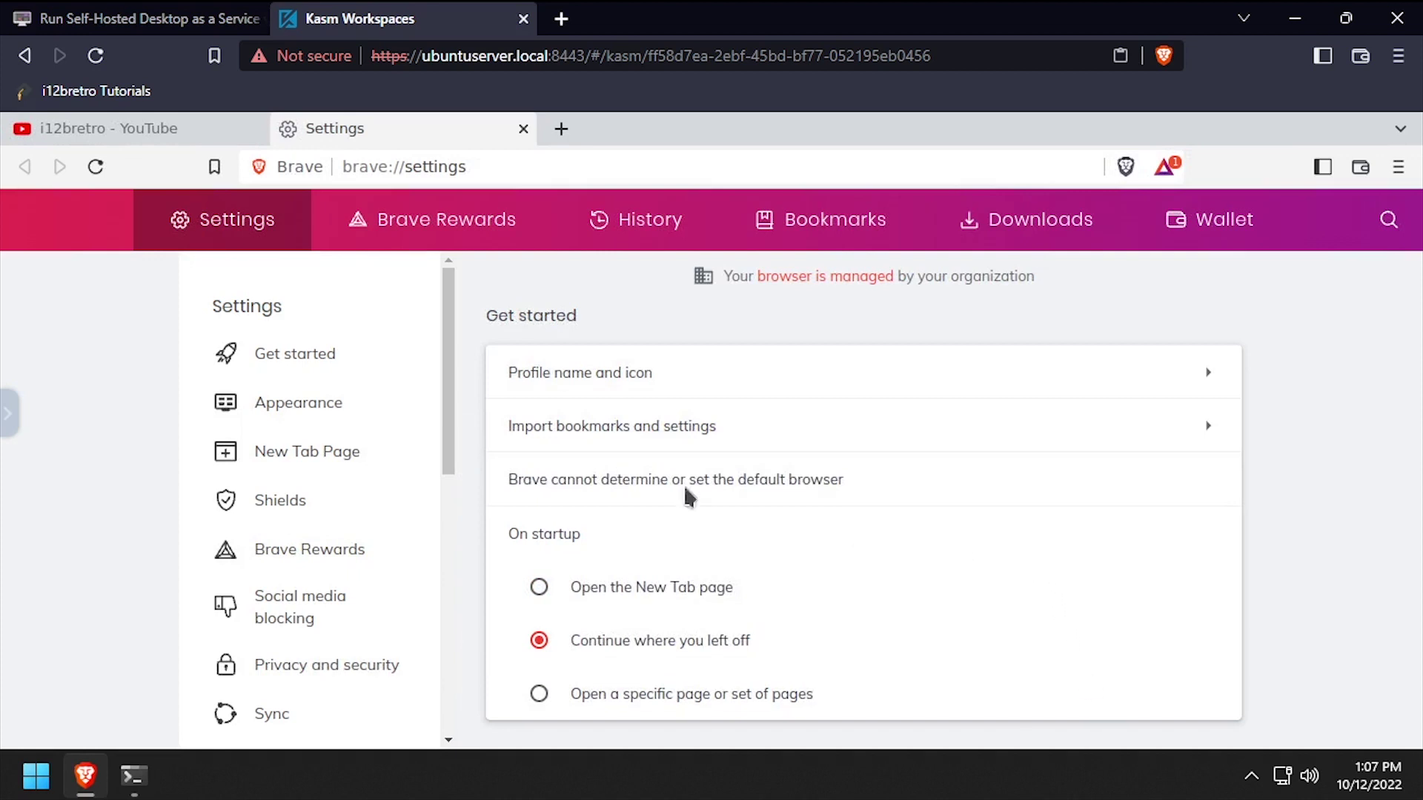
click(328, 409)
click(1010, 375)
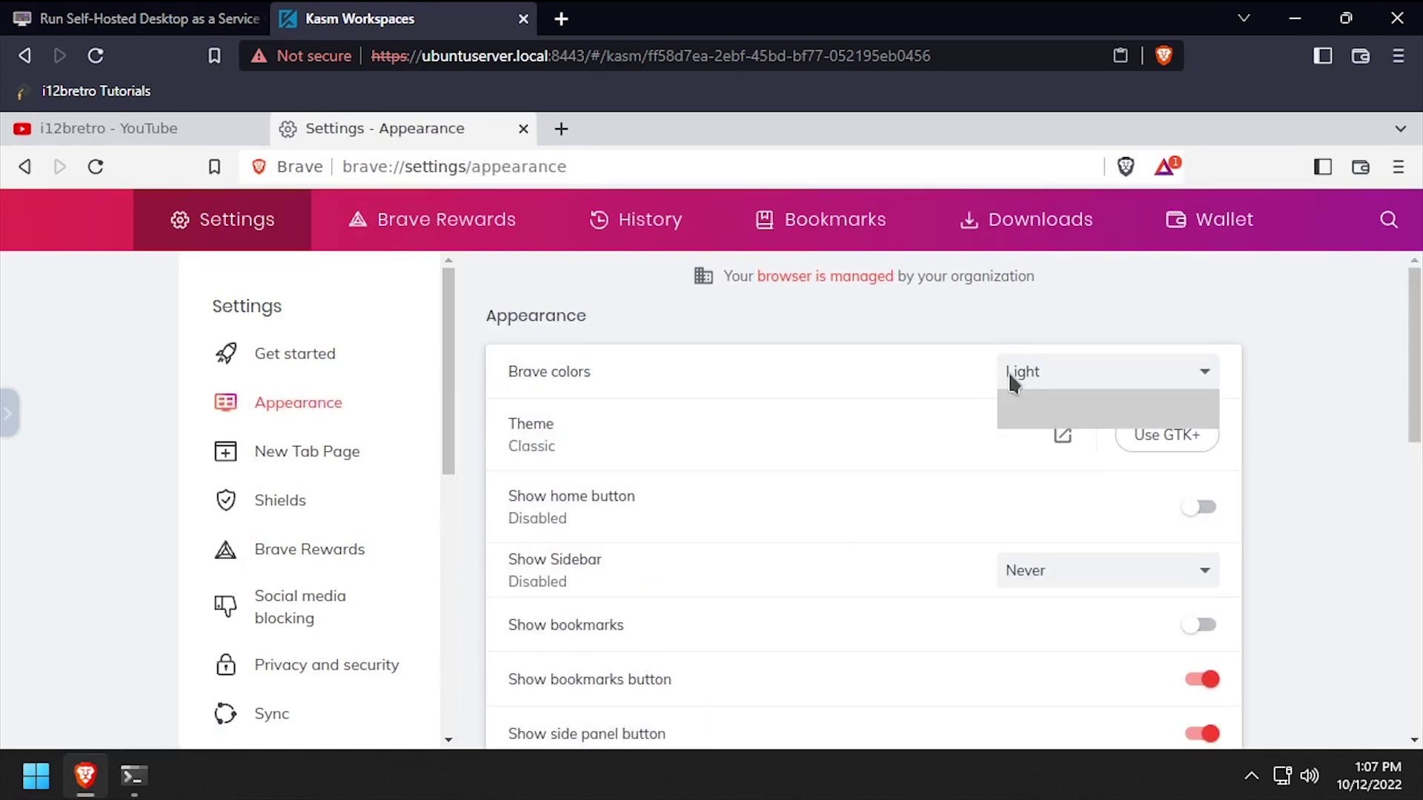
click(1013, 401)
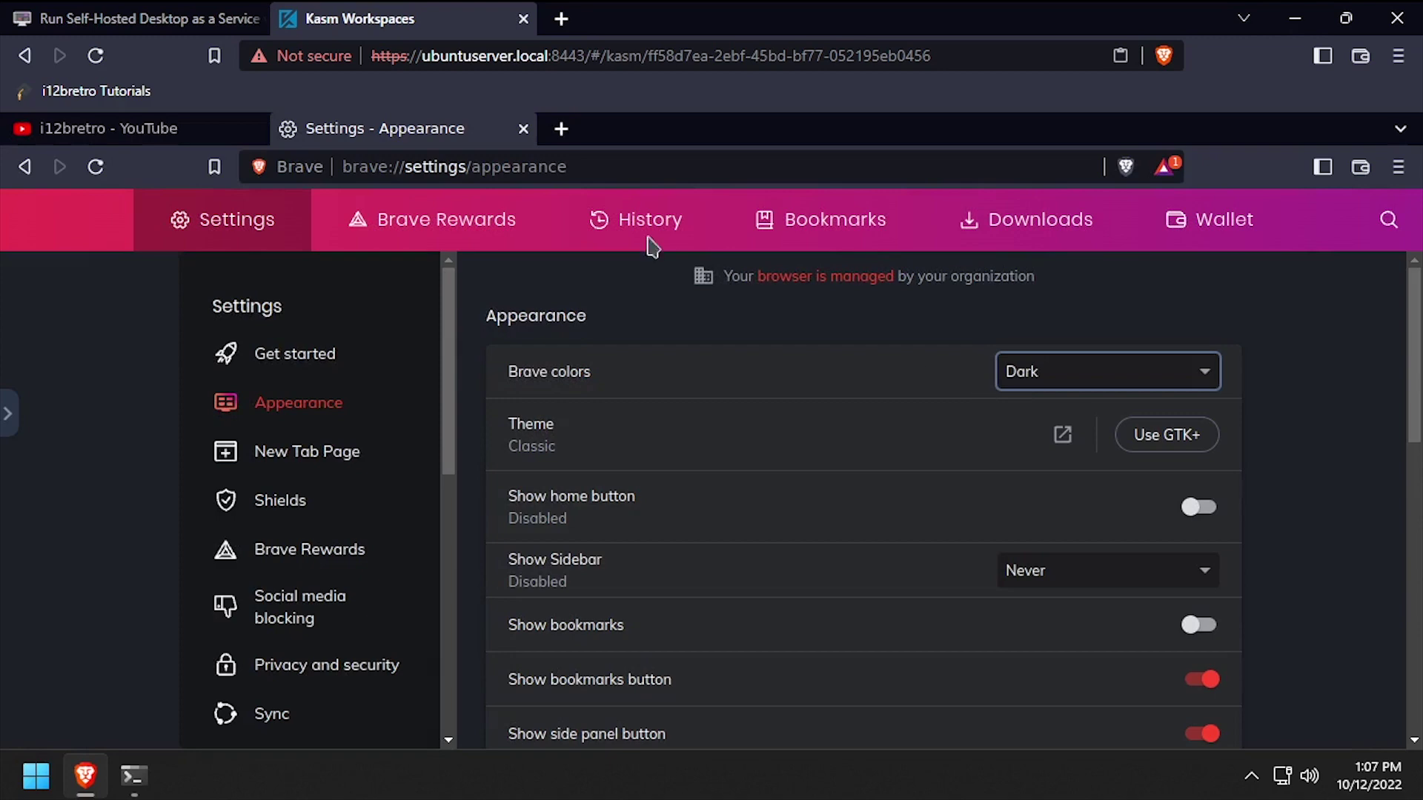
middle_click(472, 140)
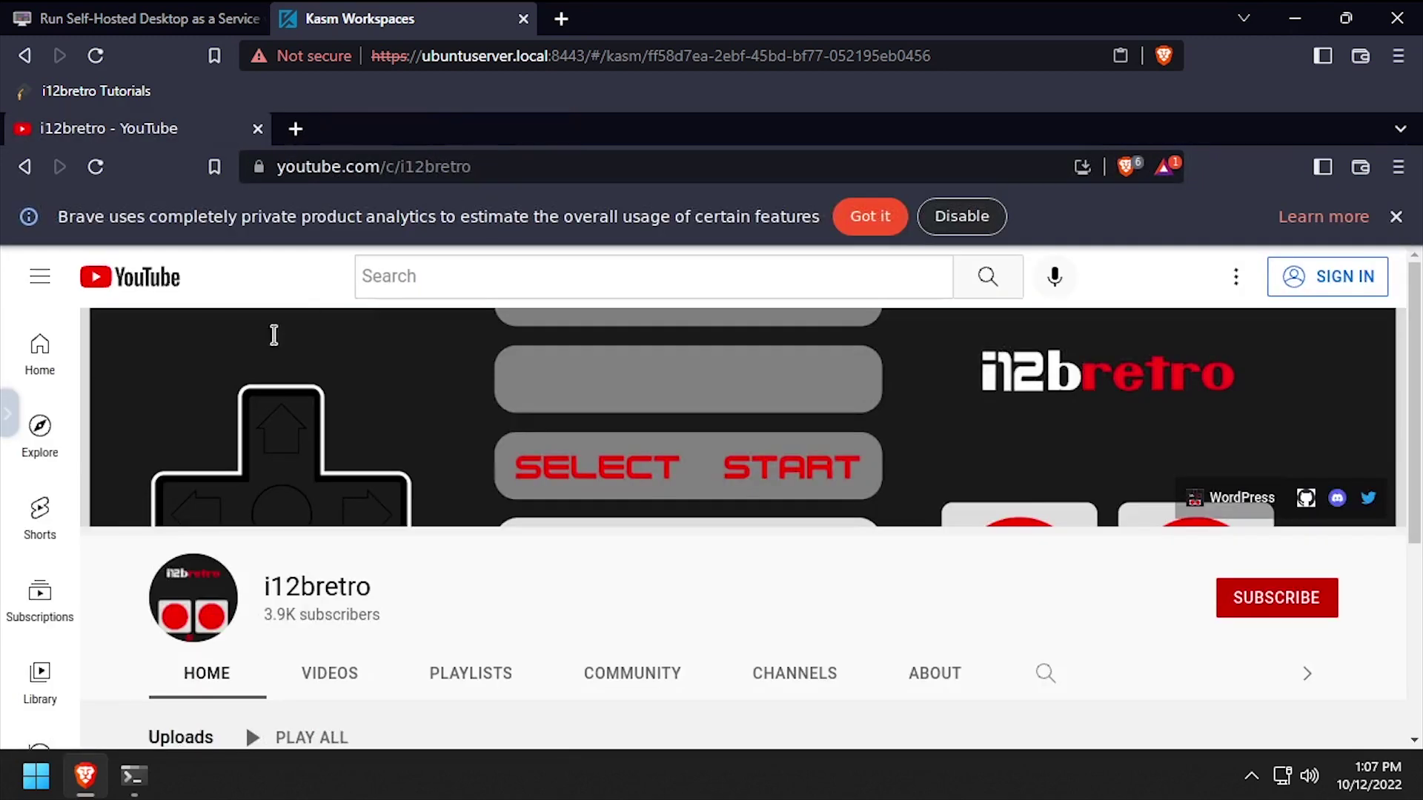
click(8, 413)
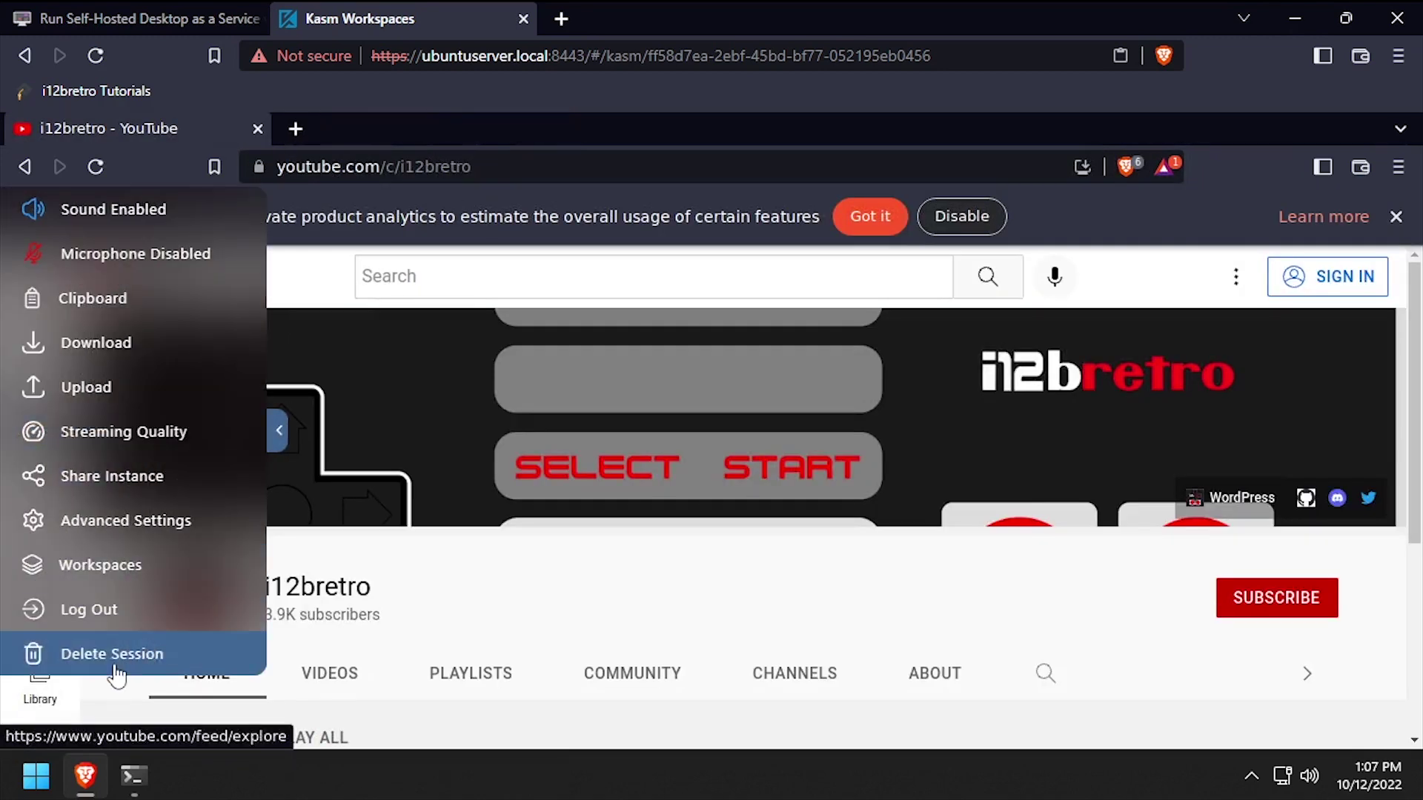
Step: Delete the current session and launch a new Brave Browser session with Persistent Profile Enabled
click(114, 662)
click(853, 509)
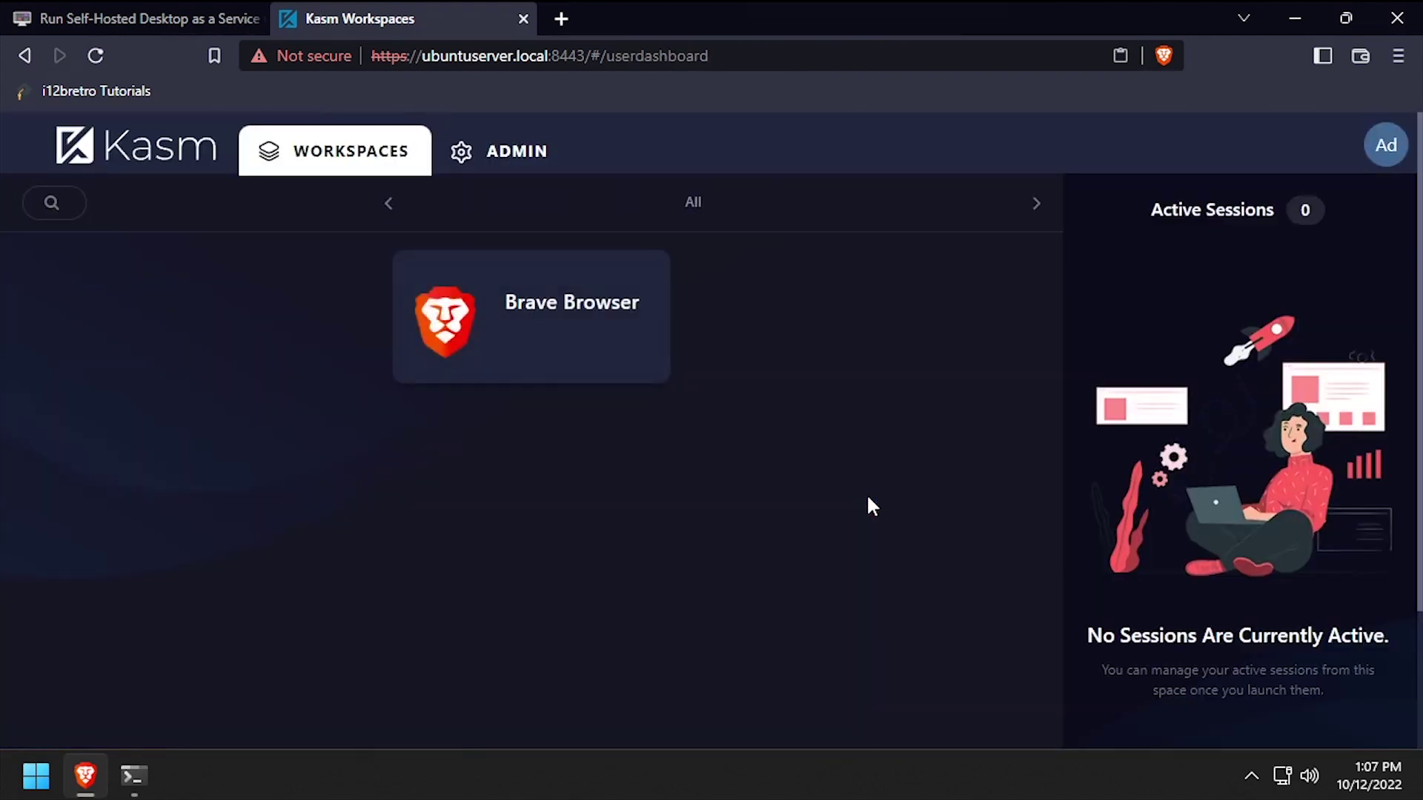
click(526, 296)
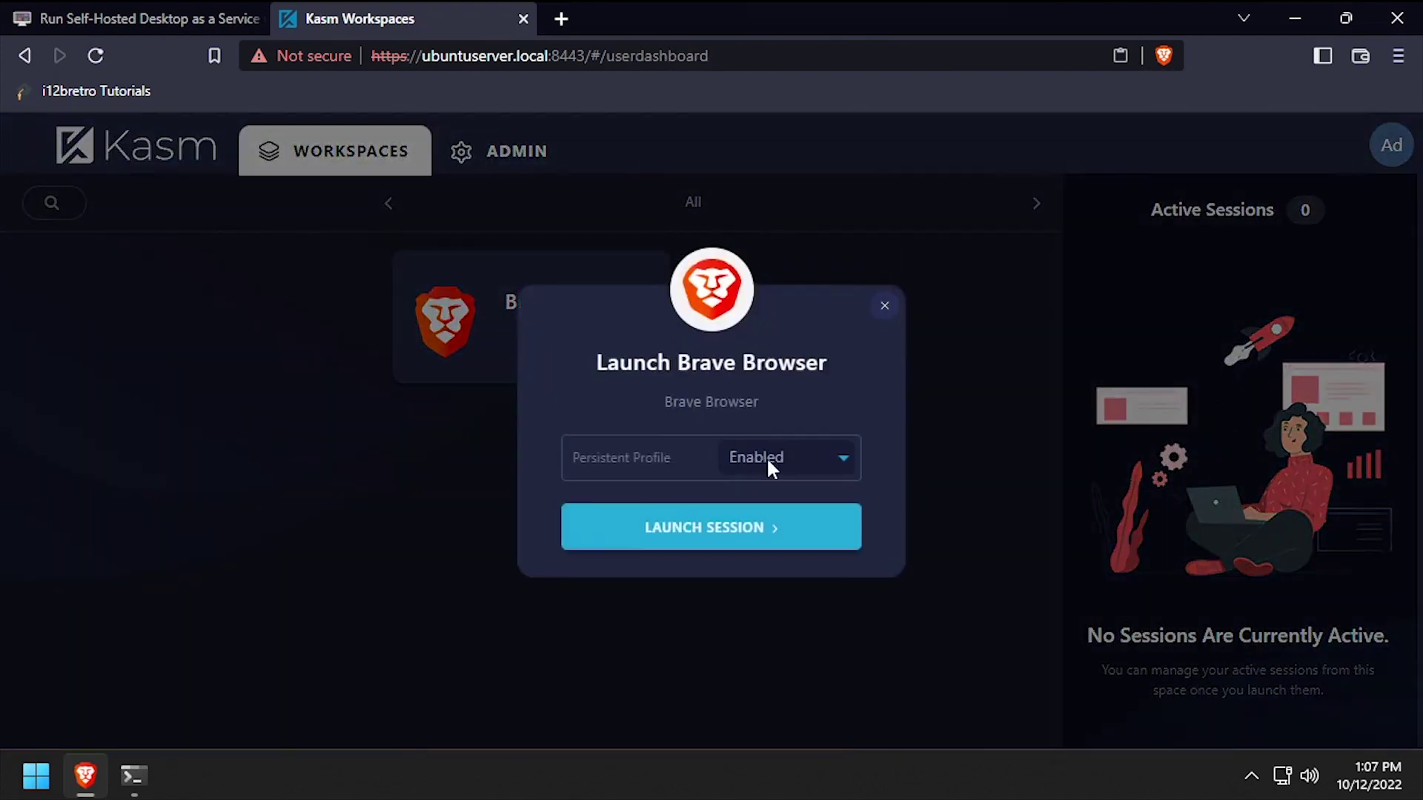
click(764, 513)
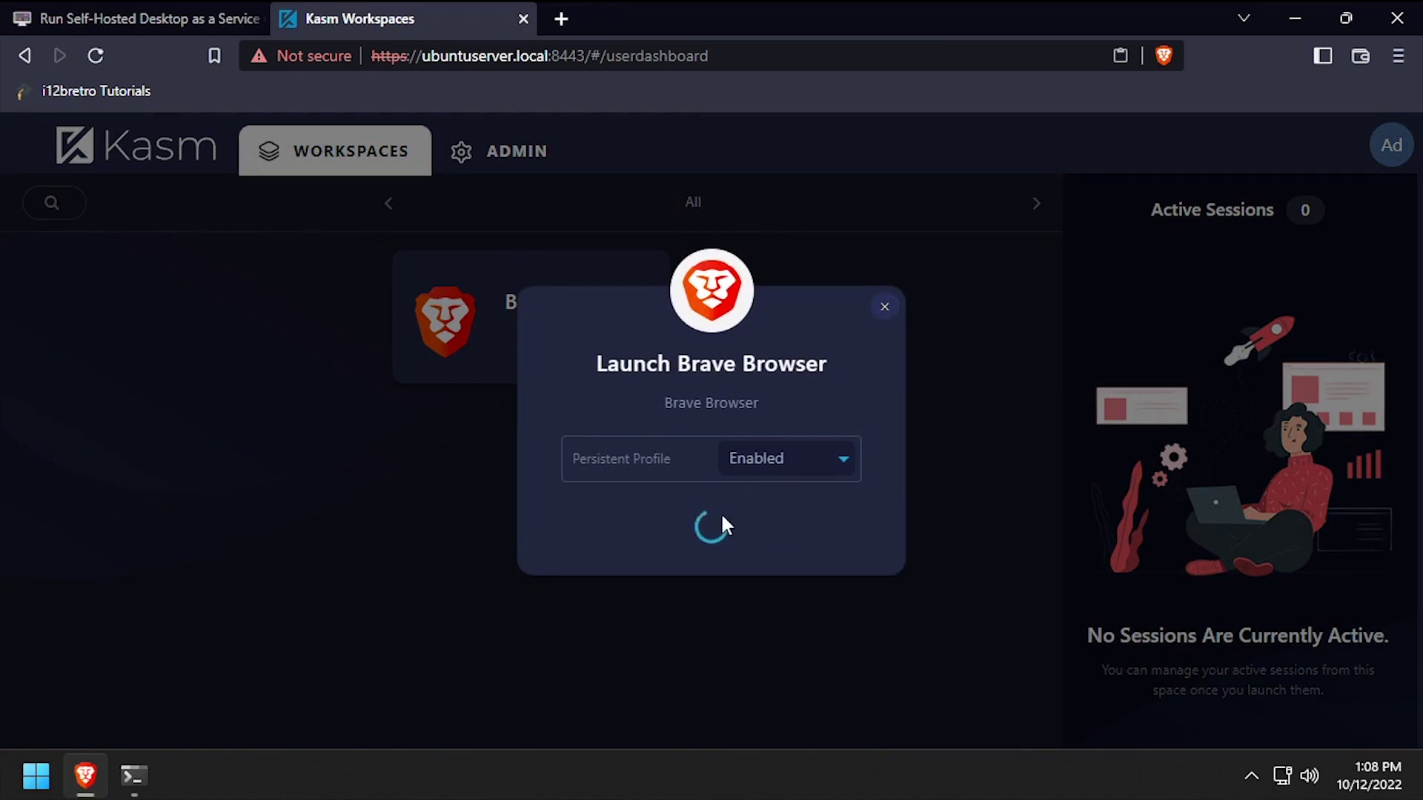